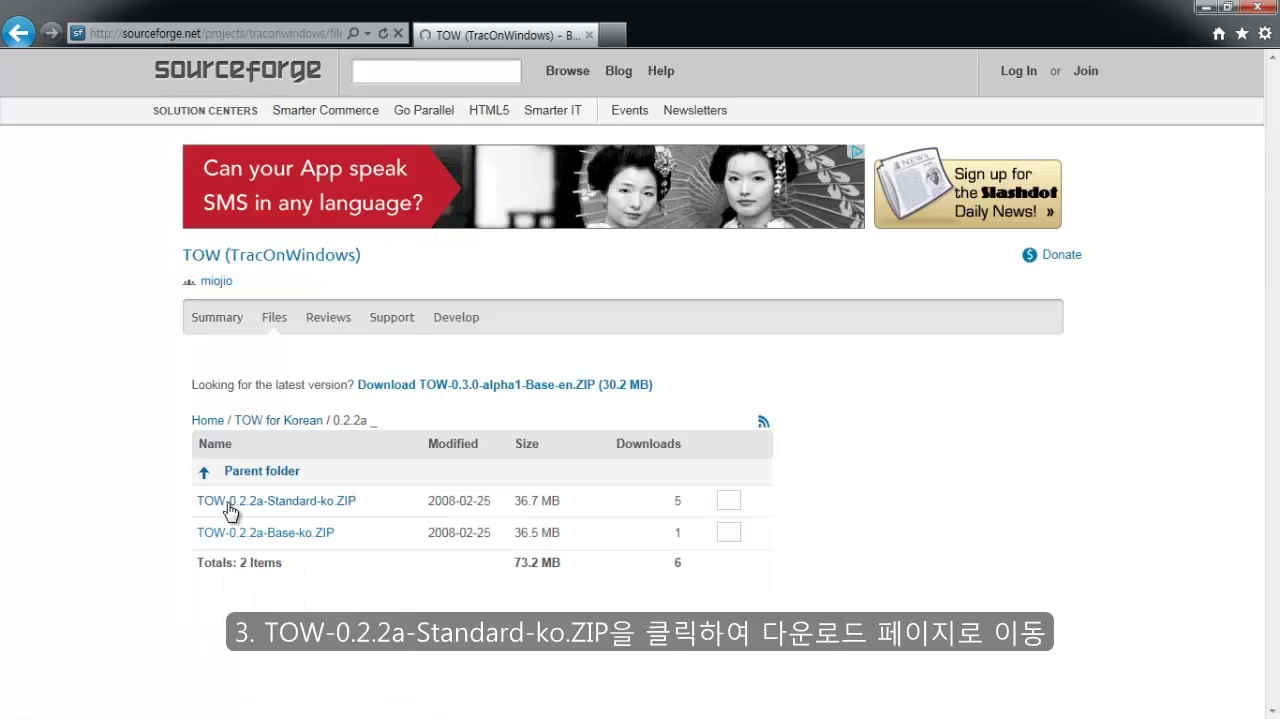
Open the SourceForge download page for TOW-0.2.2a-Standard-ko.ZIP.
left_click(229, 508)
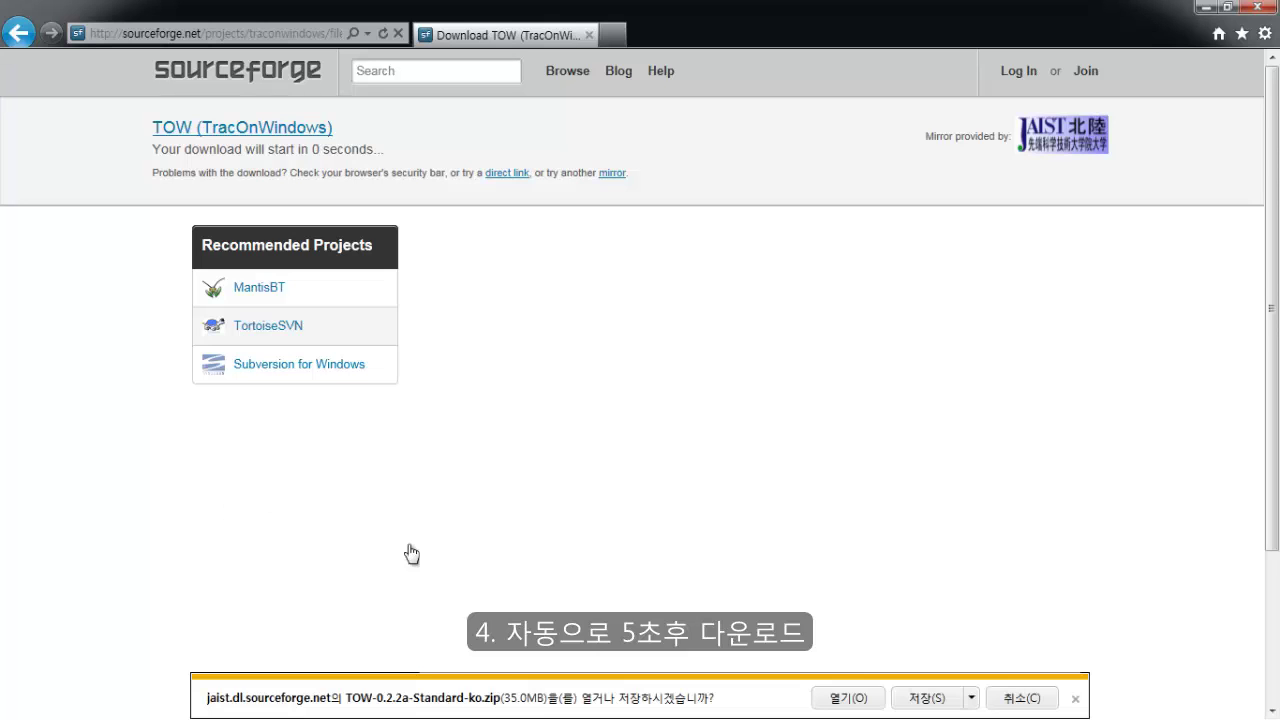
Save TOW-0.2.2a-Standard-ko.zip to the Desktop via Save As.
left_click(971, 697)
left_click(1031, 675)
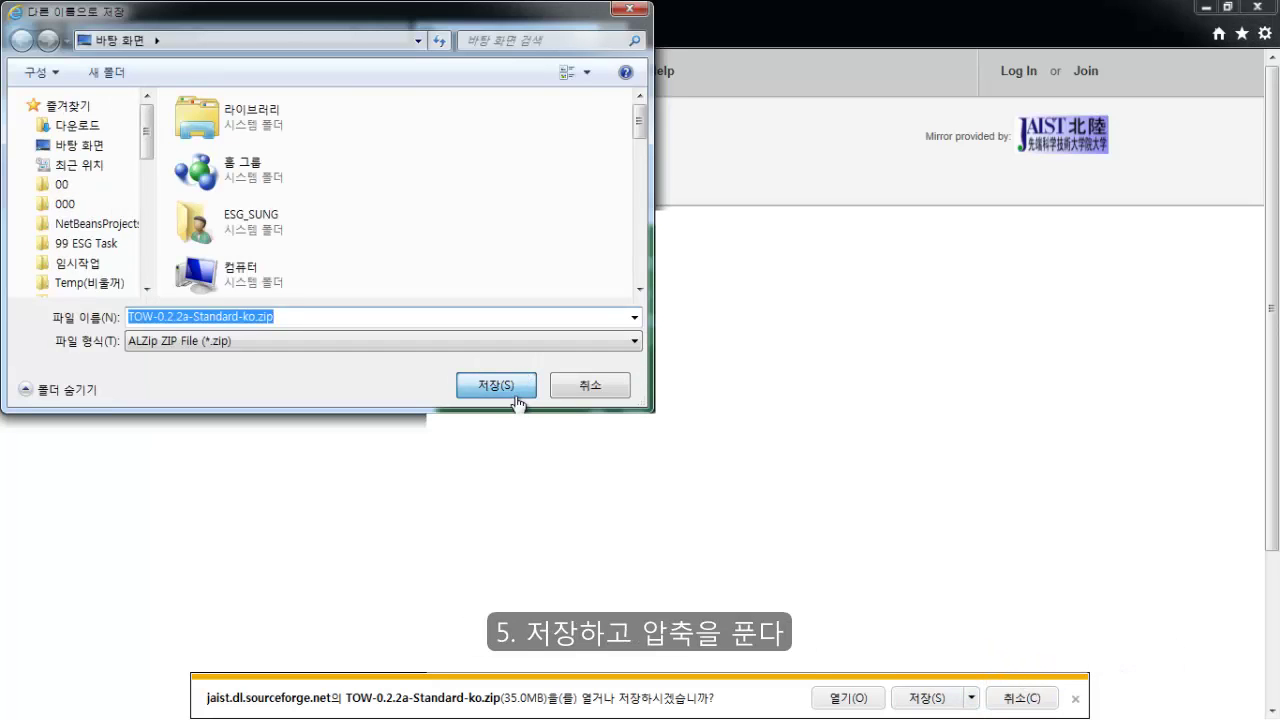
left_click(518, 390)
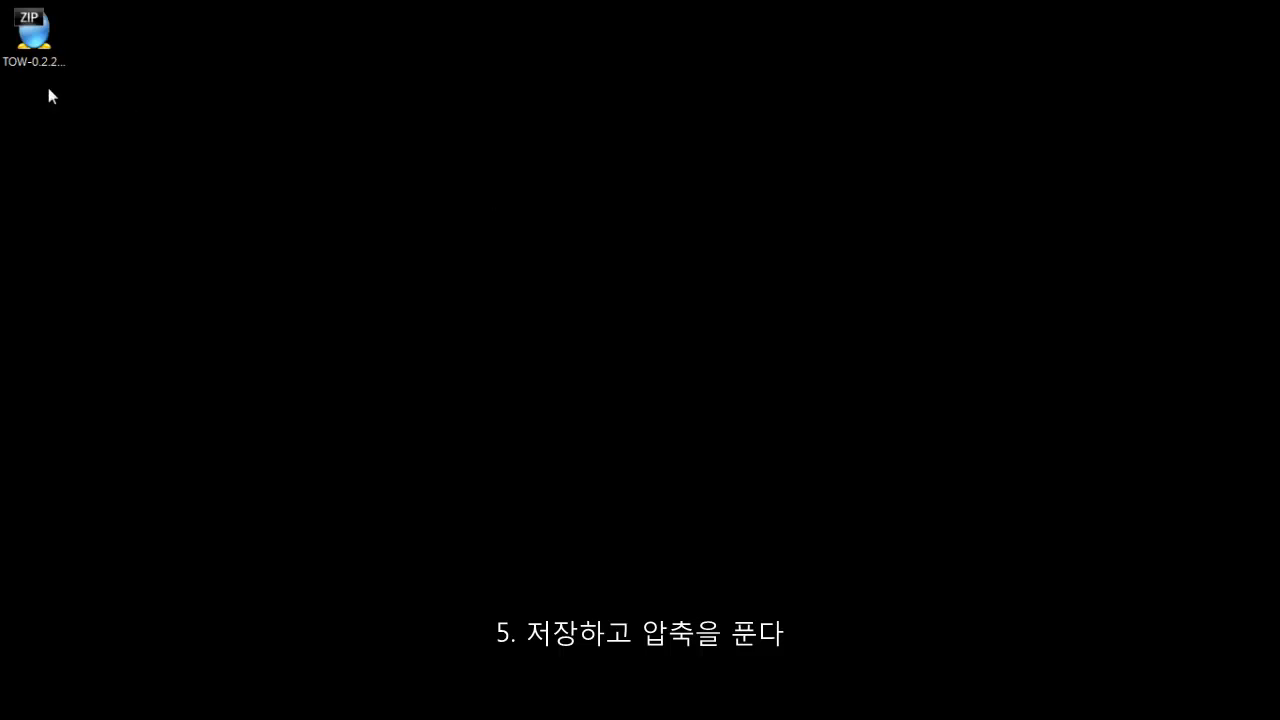
Extract the ZIP with ALZip into a TOW-0.2.2a-Standard-ko folder on the desktop.
left_click(24, 40)
right_click(18, 38)
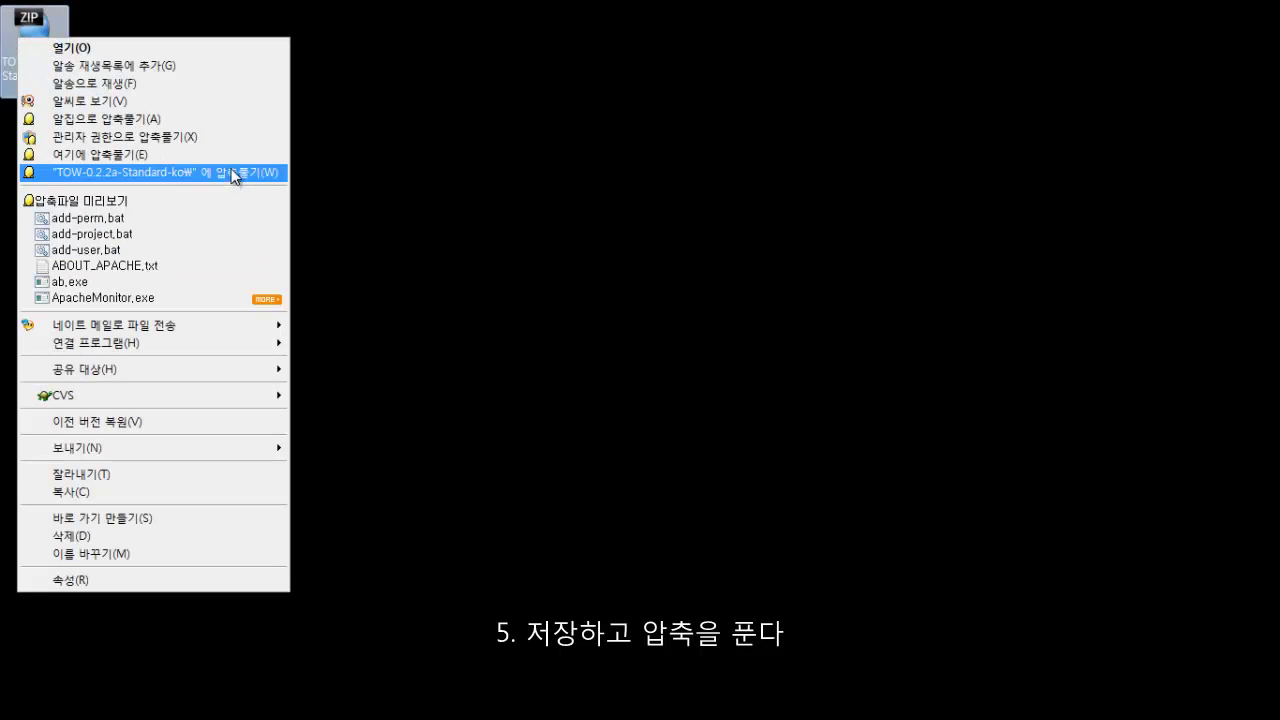
left_click(233, 174)
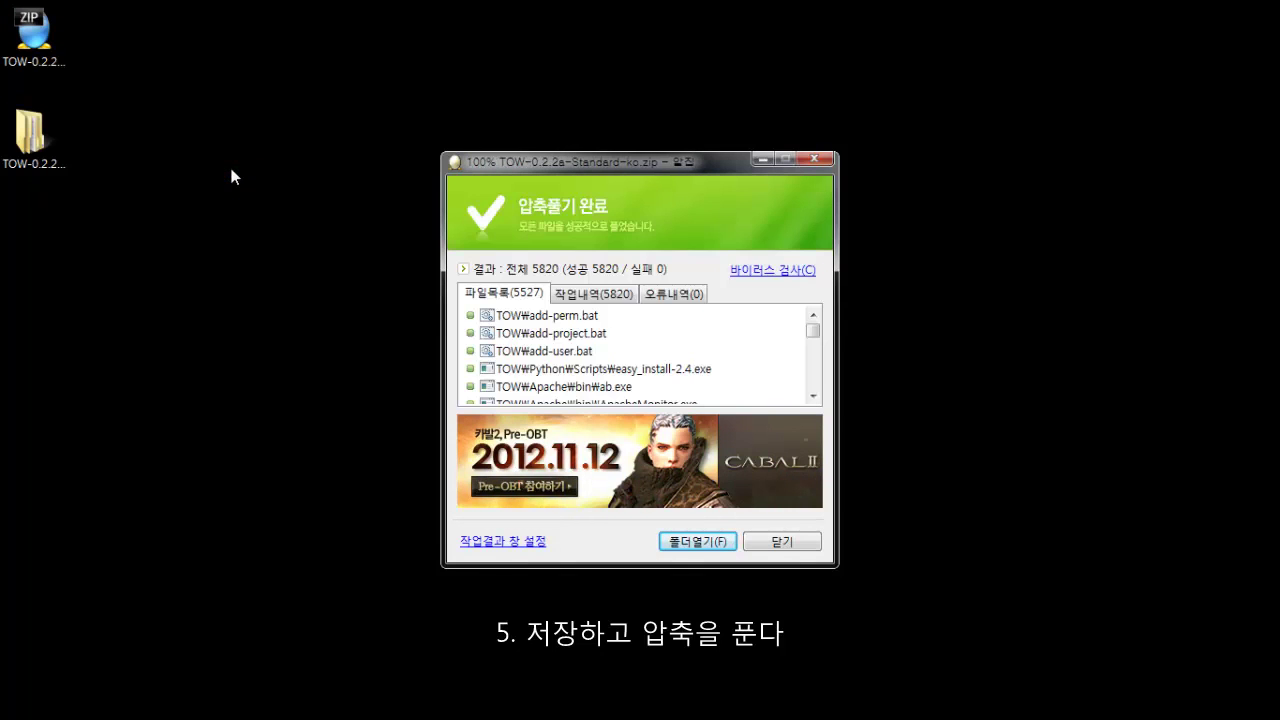
left_click(782, 541)
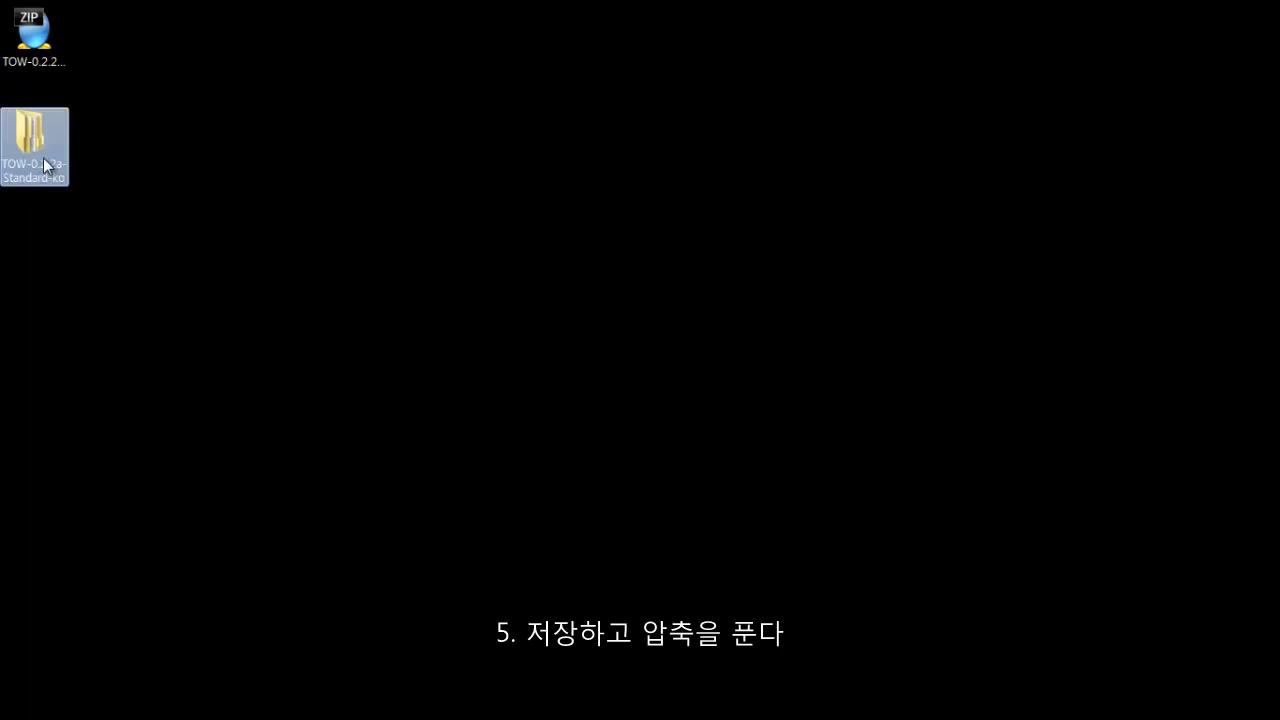
double_click(43, 158)
Copy the TOW folder to the root of Local Disk (C:).
left_click(582, 298)
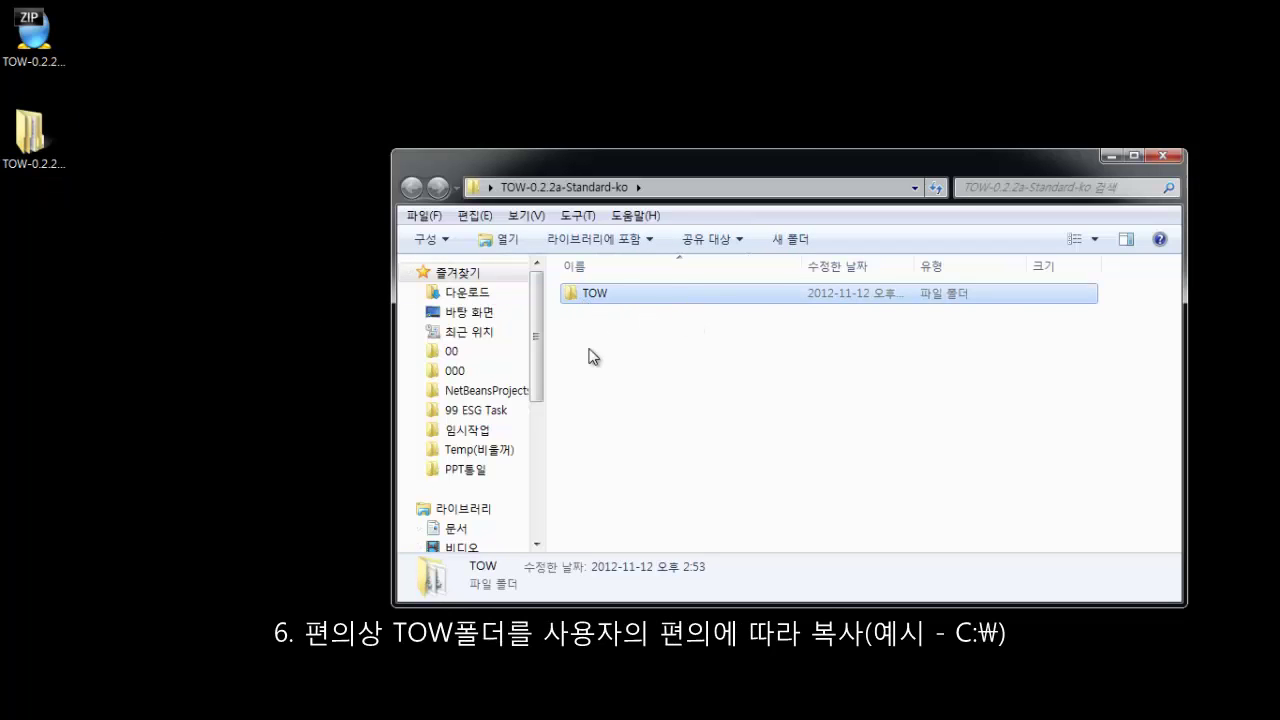
left_click_drag(538, 344, 534, 455)
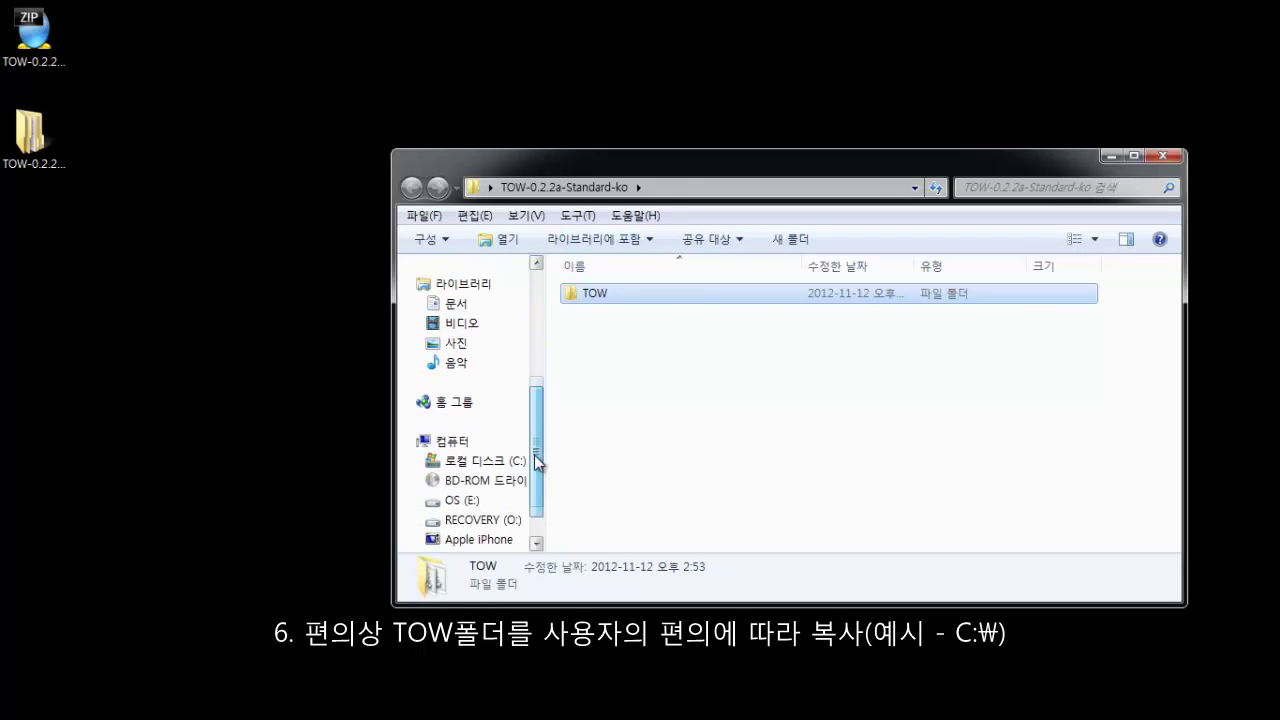
left_click(493, 461)
key("ctrl+v")
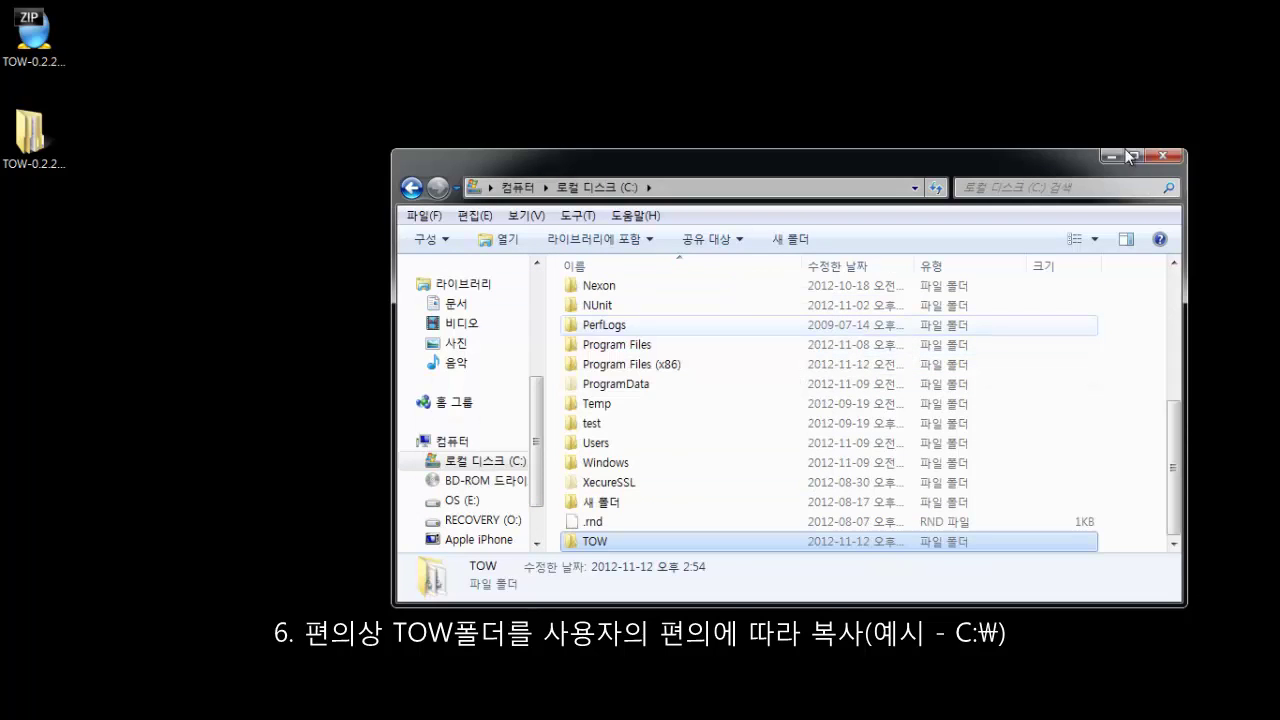
Open Command Prompt and change into the C:\TOW folder.
left_click(1166, 157)
key("super+r")
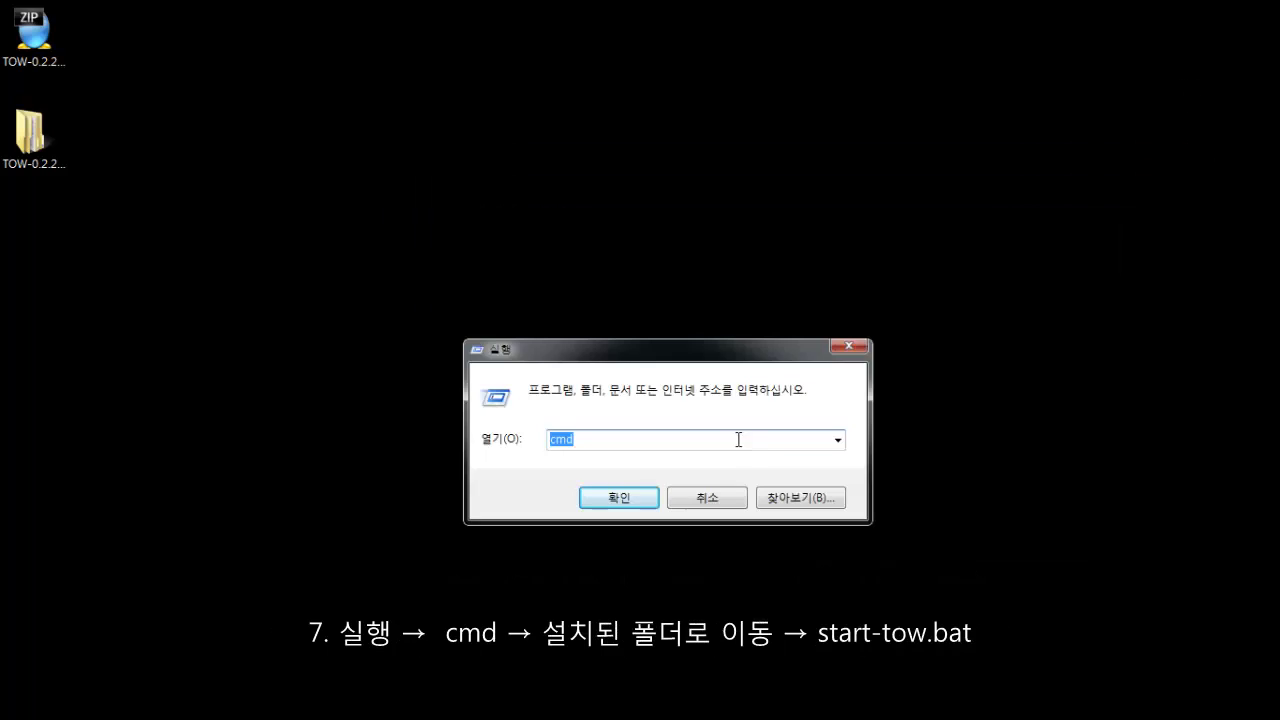
key("Return")
type("cd")
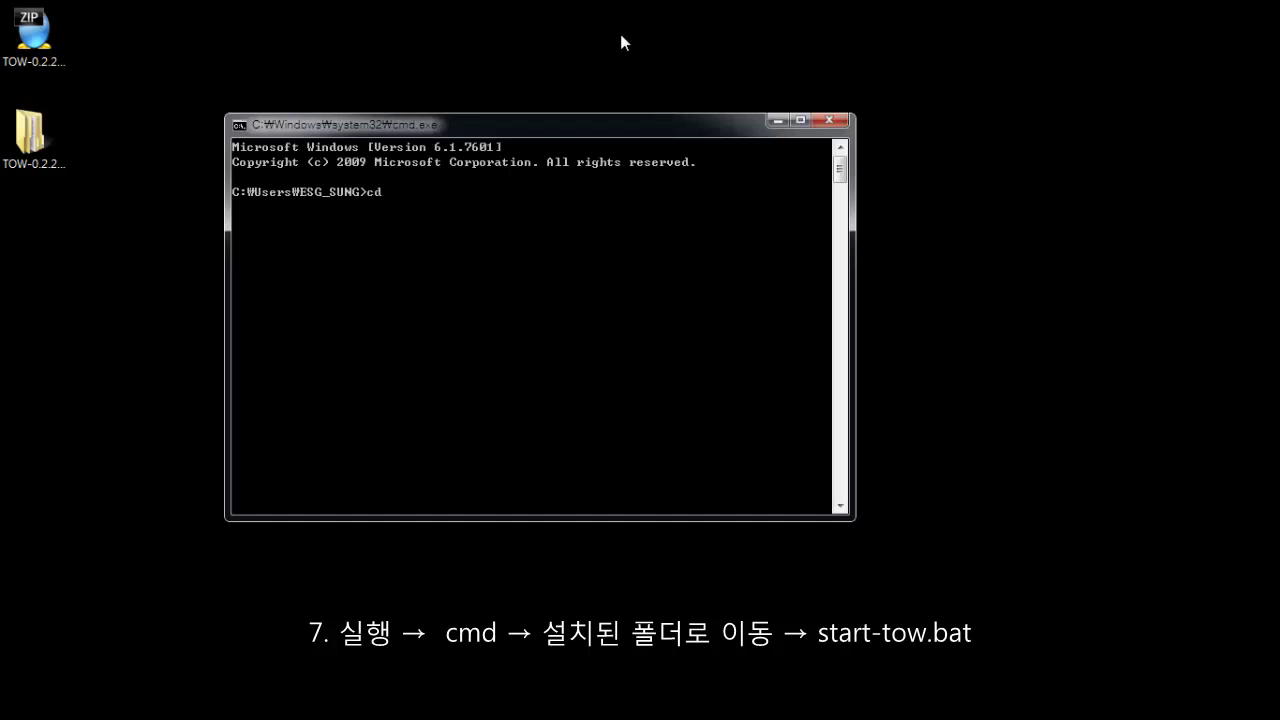
type(" \\")
key("Return")
type("cd tow")
key("Return")
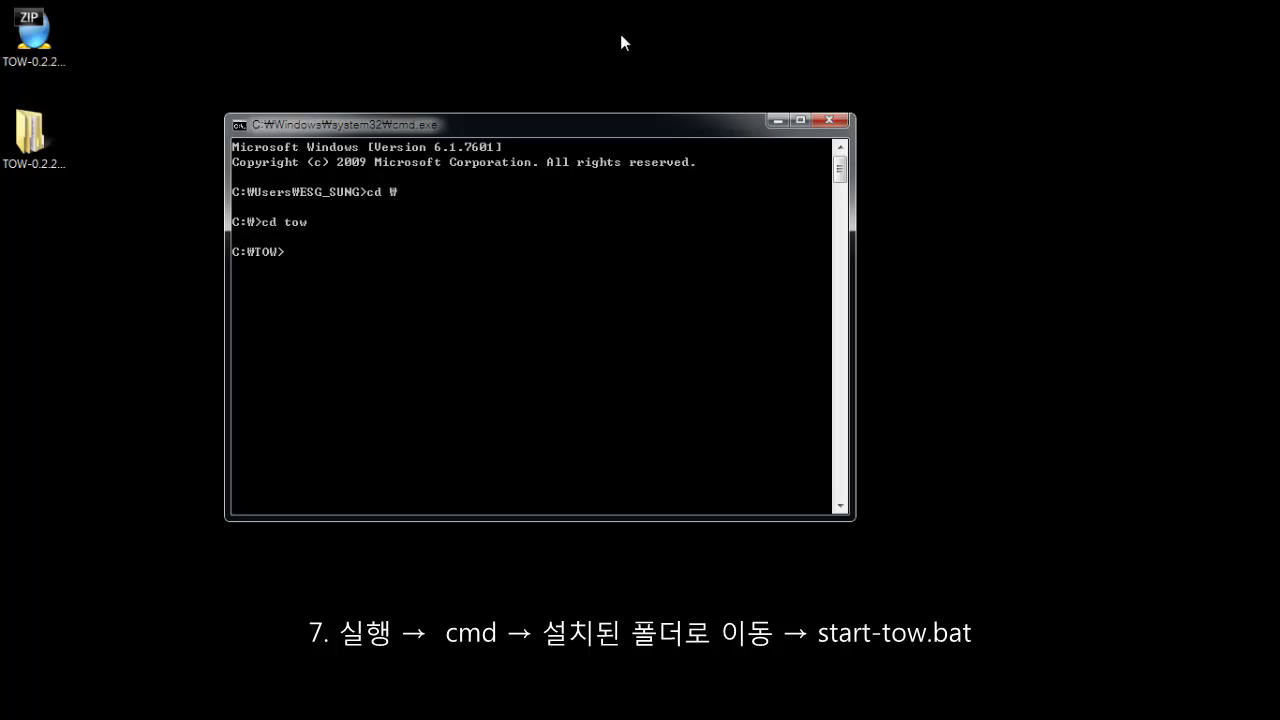
Run start-tow.bat and allow Apache HTTP Server through the firewall.
type("start-tow")
key("BackSpace")
type("tow.bat")
key("Return")
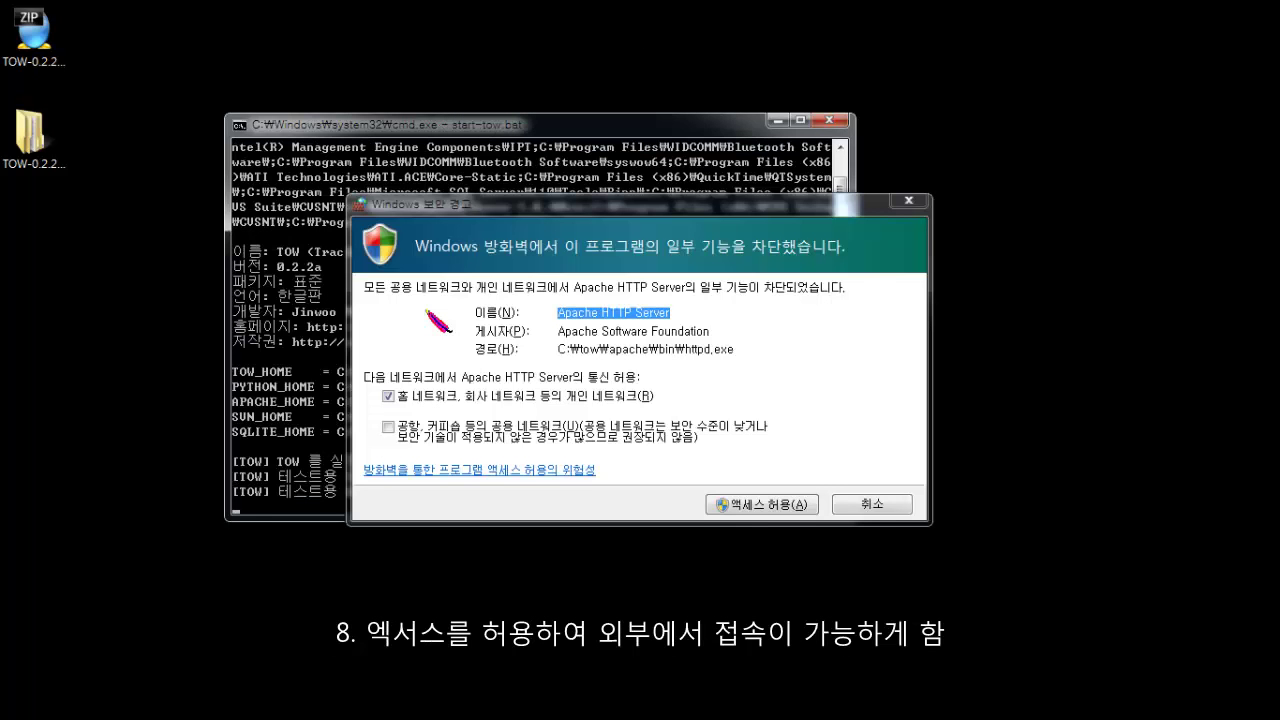
left_click(795, 506)
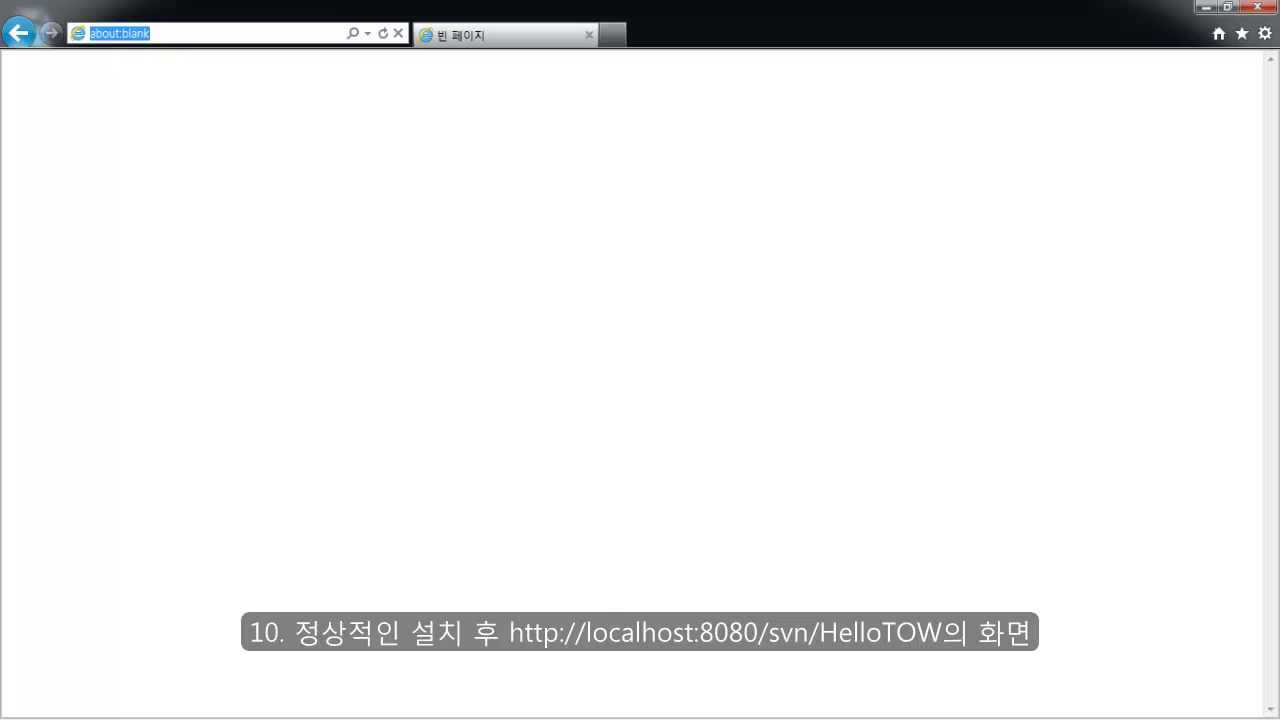
type("http://localhost:8080/svn/HelloTOW")
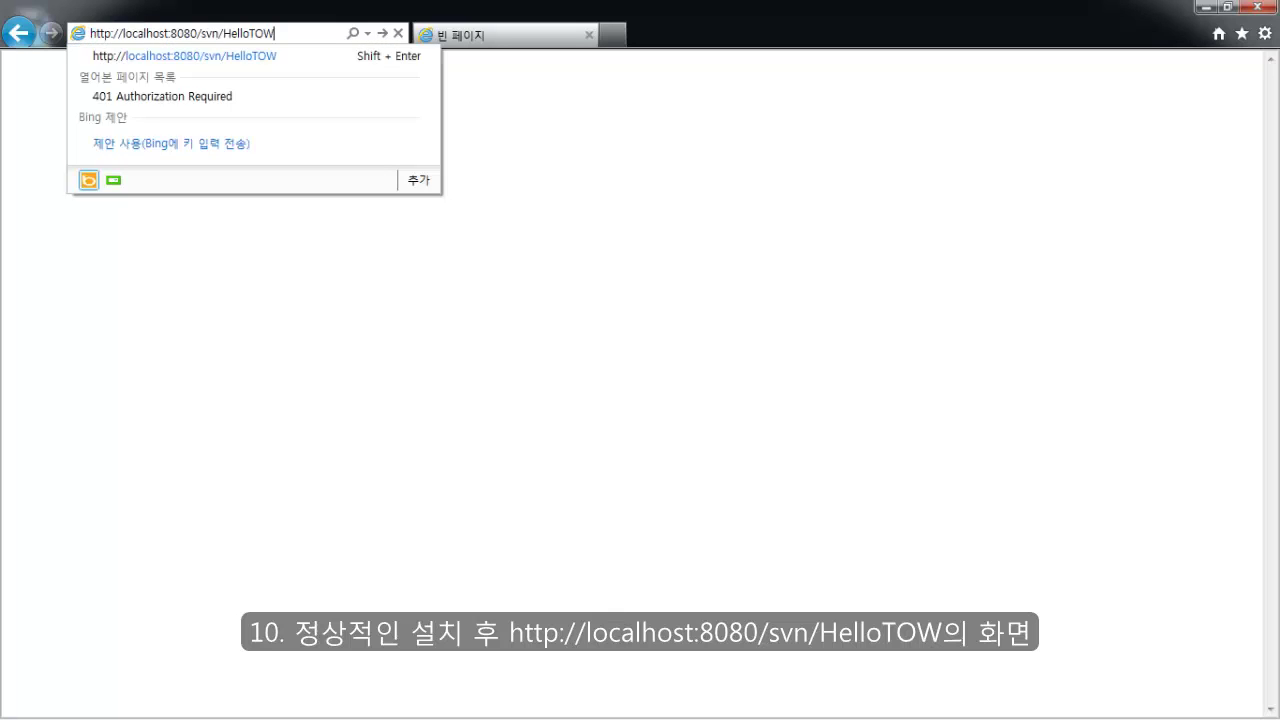
key("Return")
type("admin")
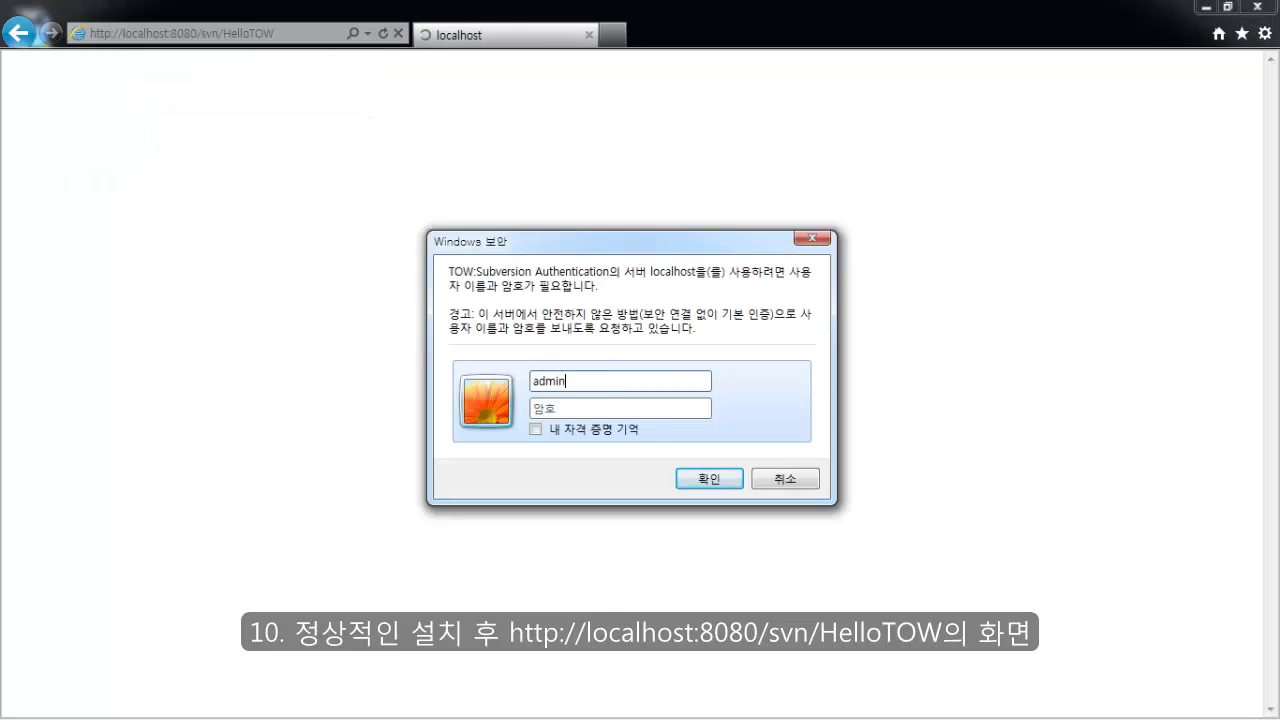
type("12345678")
key("Return")
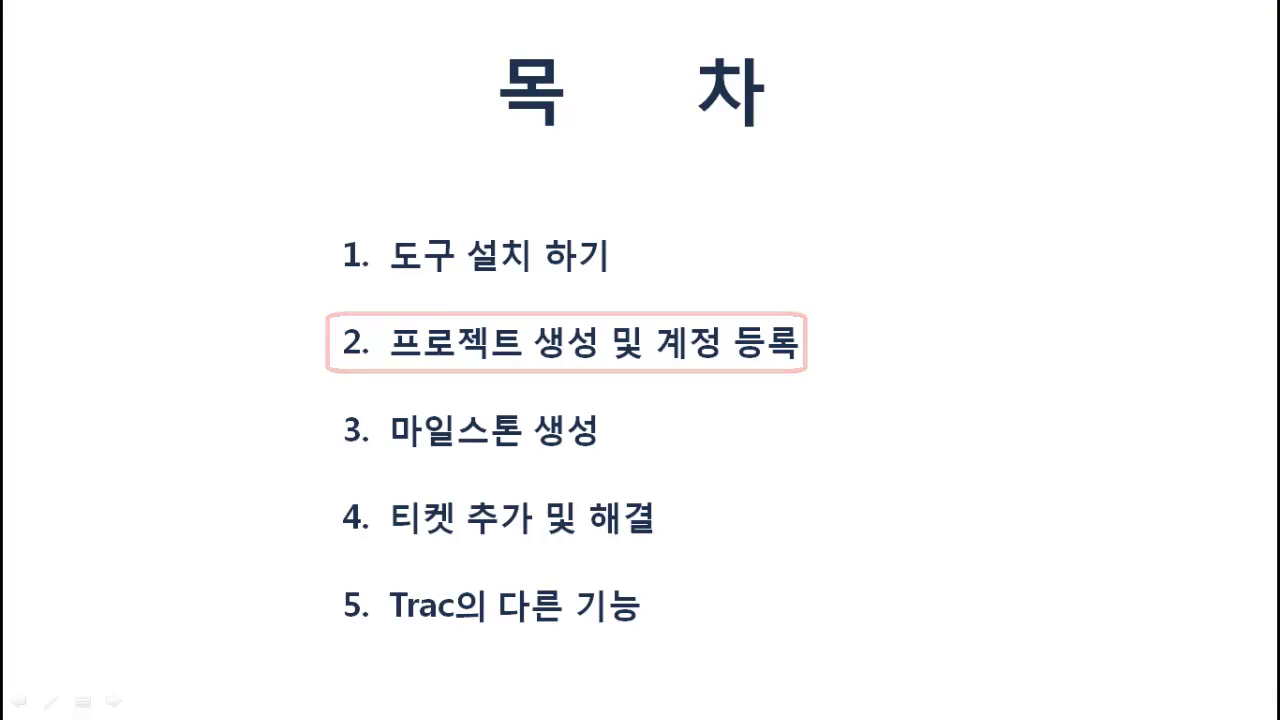
key("Right")
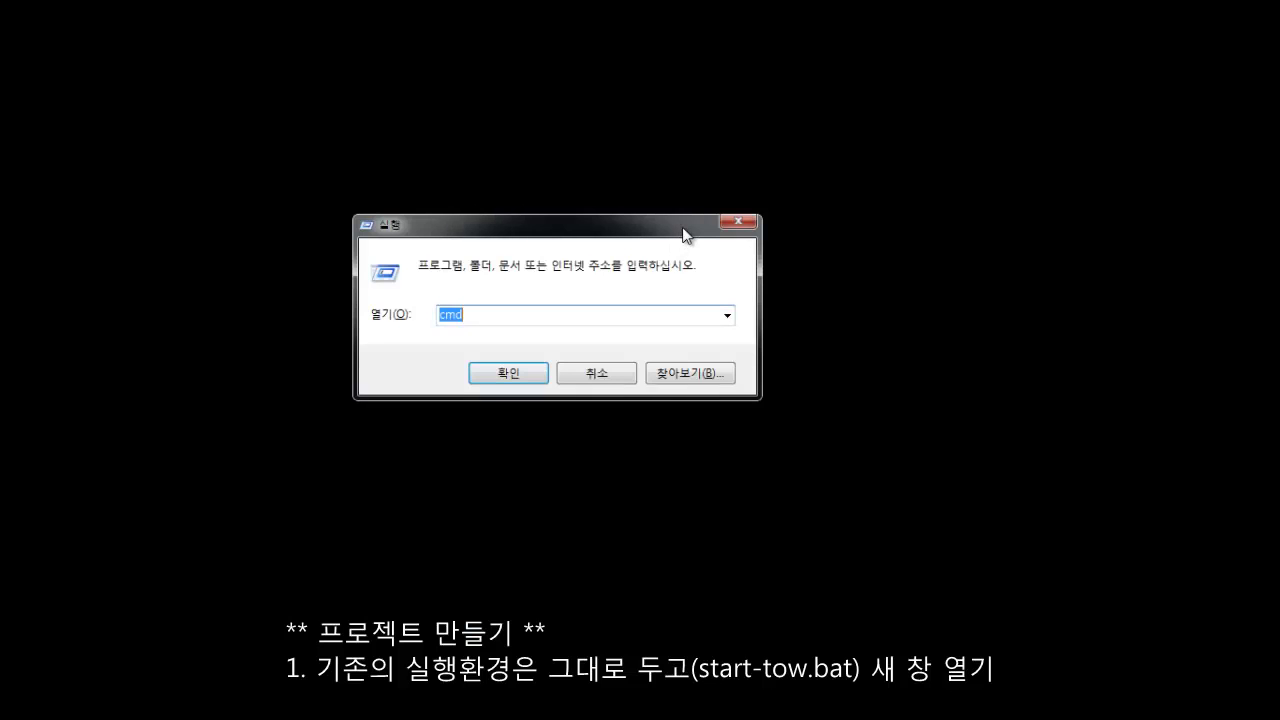
In a new console, cd c:\tow and run add-project TradeWeb.
key("Return")
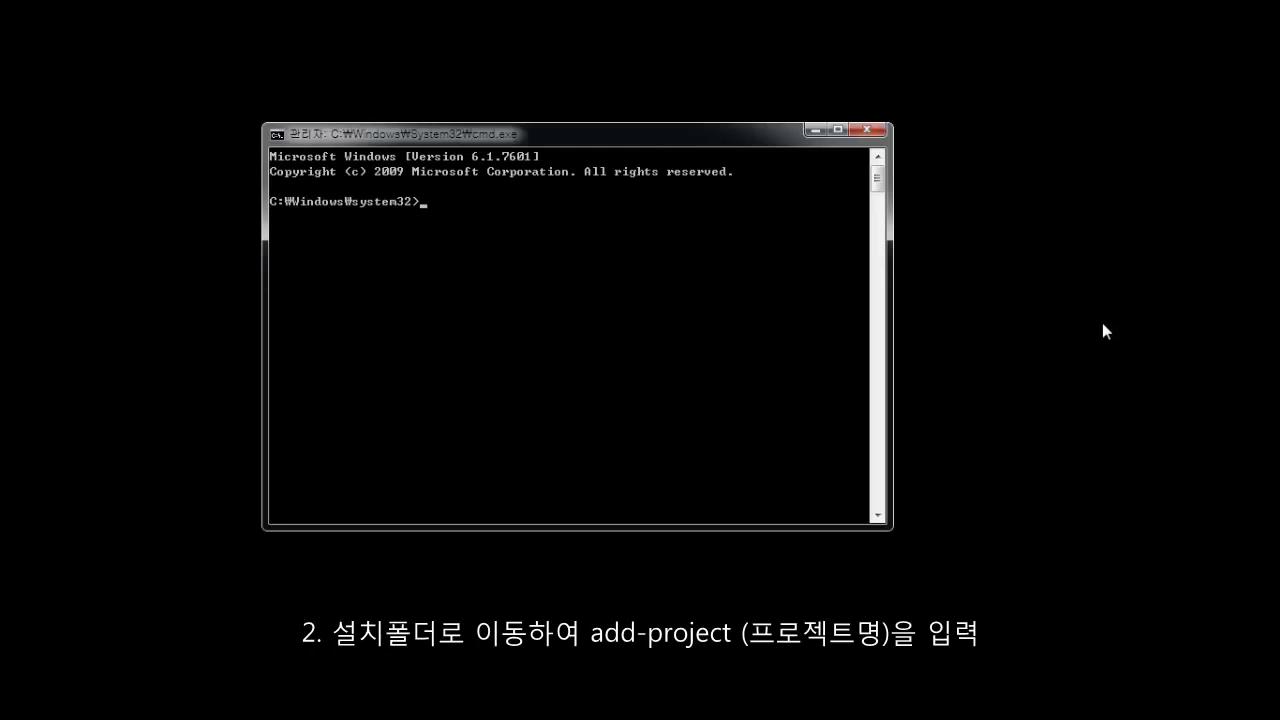
type("cd c:\\tow")
key("Return")
type("add-proj")
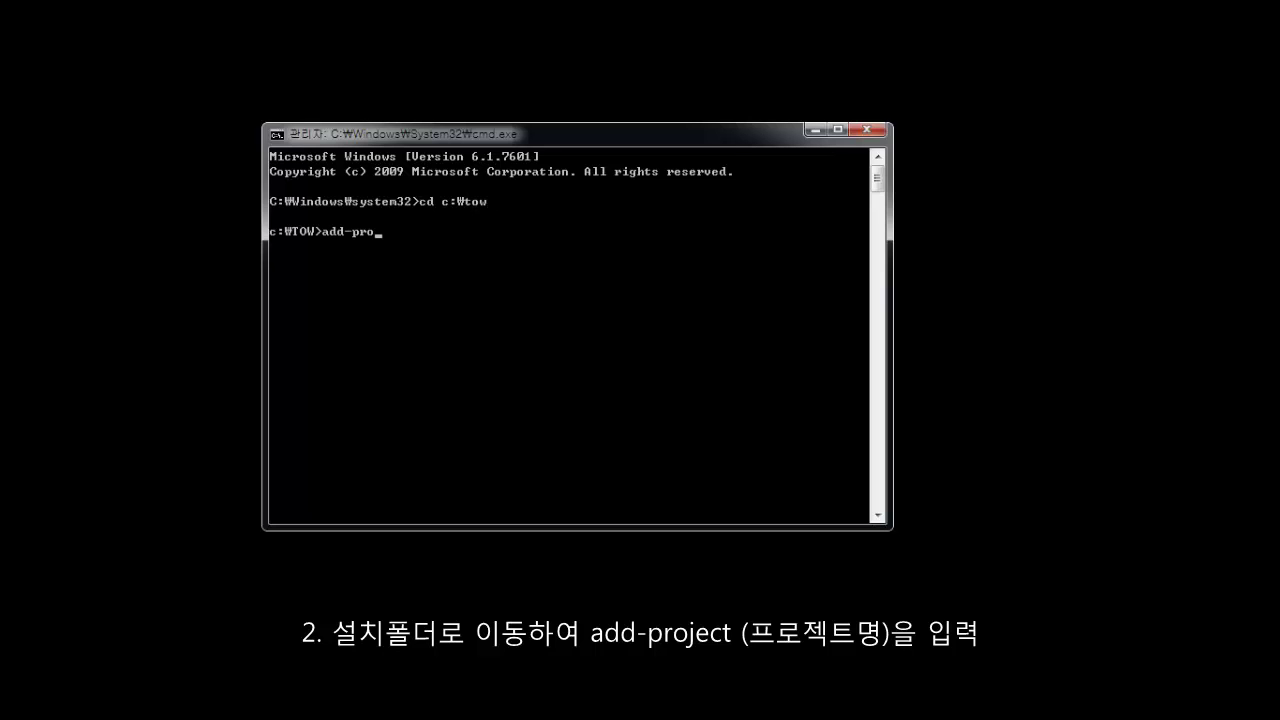
type("ect TradeWeb")
key("Return")
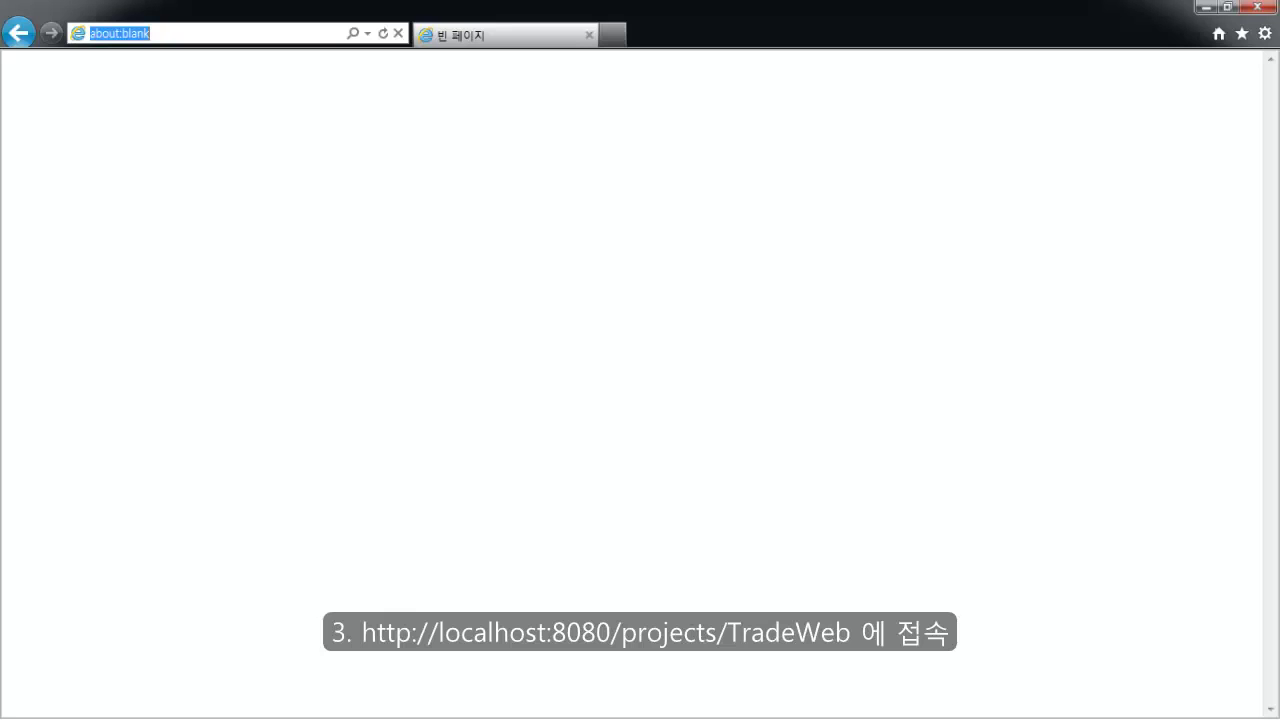
Open localhost:8080/projects/TradeWeb, log in with the administrator password, and view Admin Basic Settings.
type("http://localhost:8080/projects/TradeWeb")
key("Return")
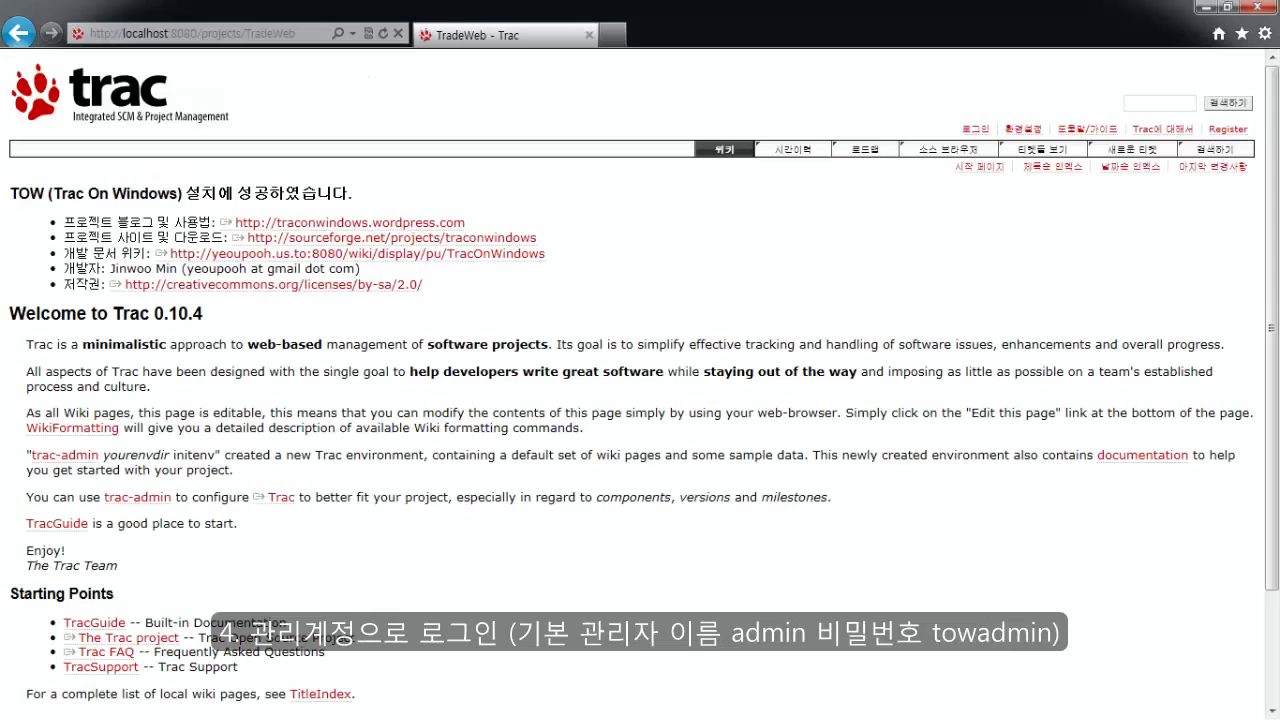
left_click(975, 129)
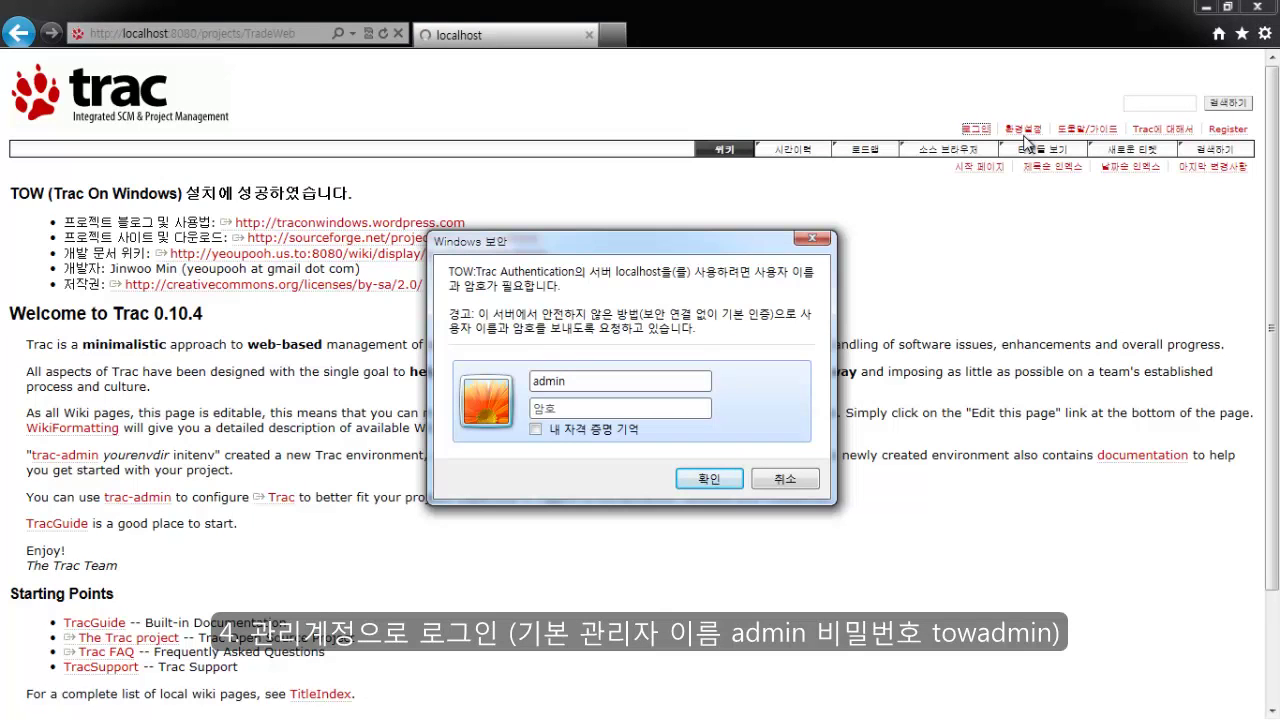
type("towadmin")
key("Return")
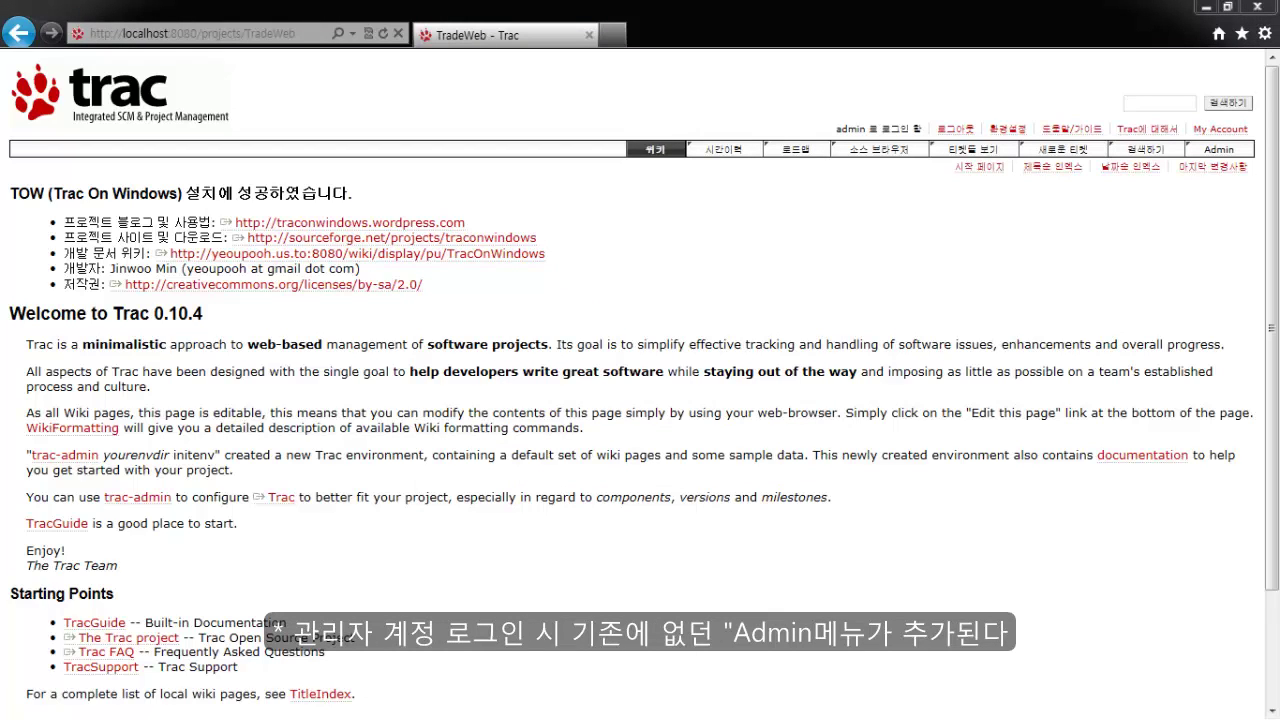
left_click(1202, 153)
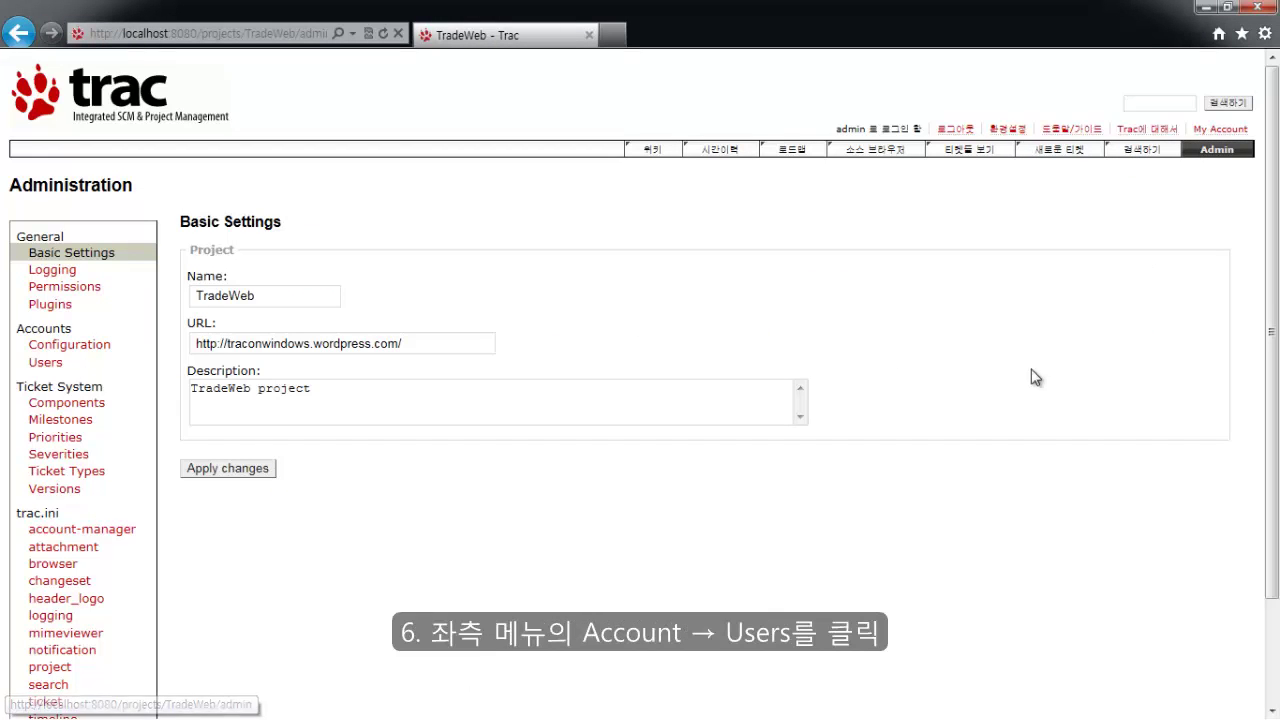
Add user 'America' with its password, display name 미국개발자, and the account's e-mail.
left_click(42, 364)
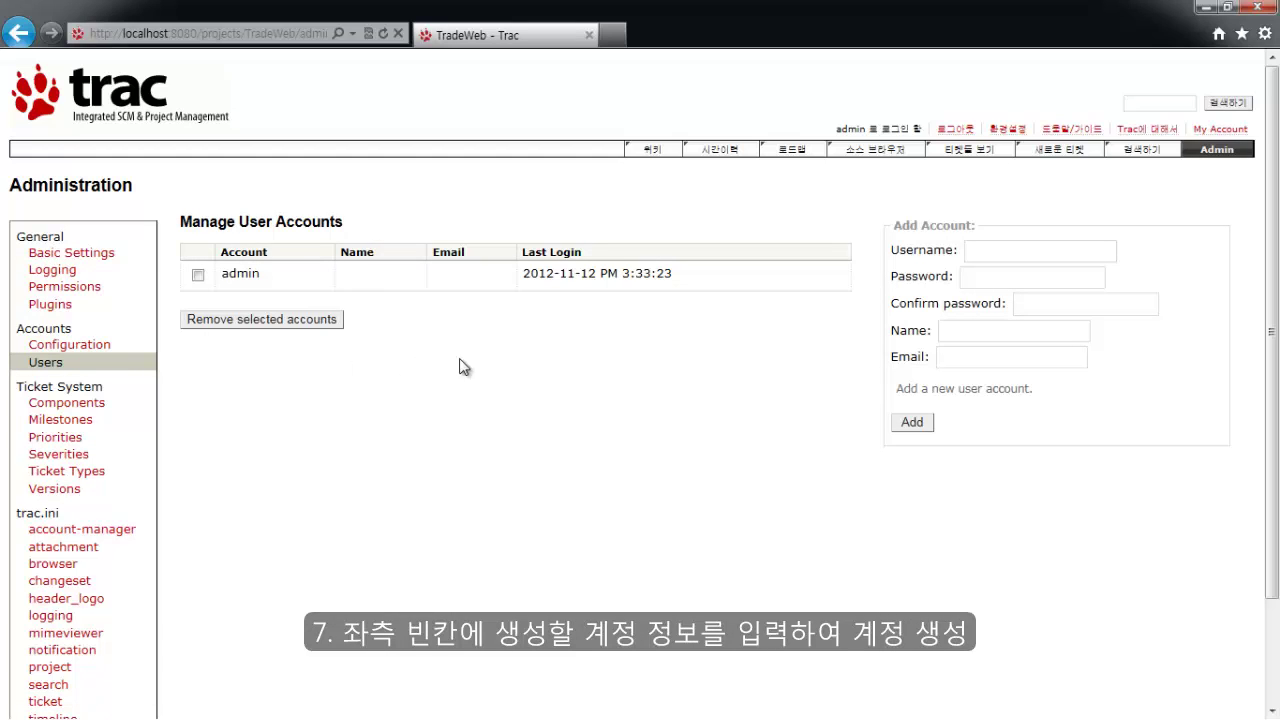
left_click(1039, 255)
type("A")
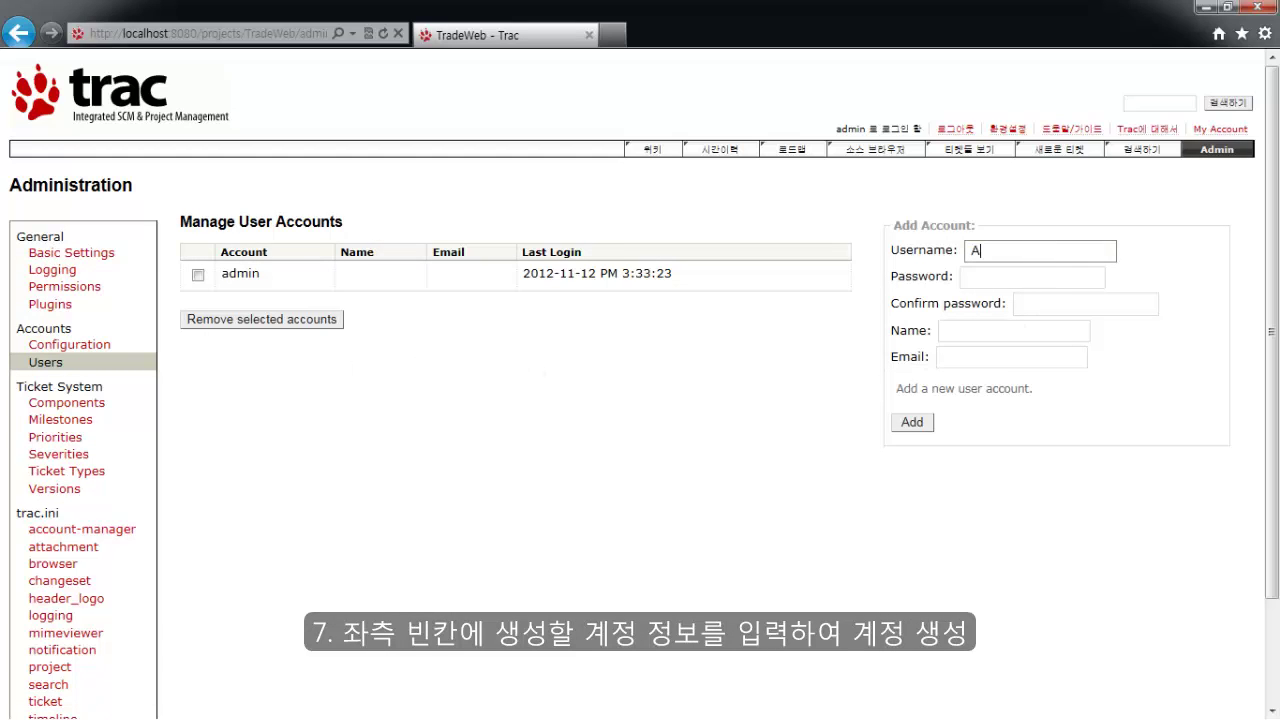
type("merica")
key("Tab")
type("1234")
key("Tab")
type("1234")
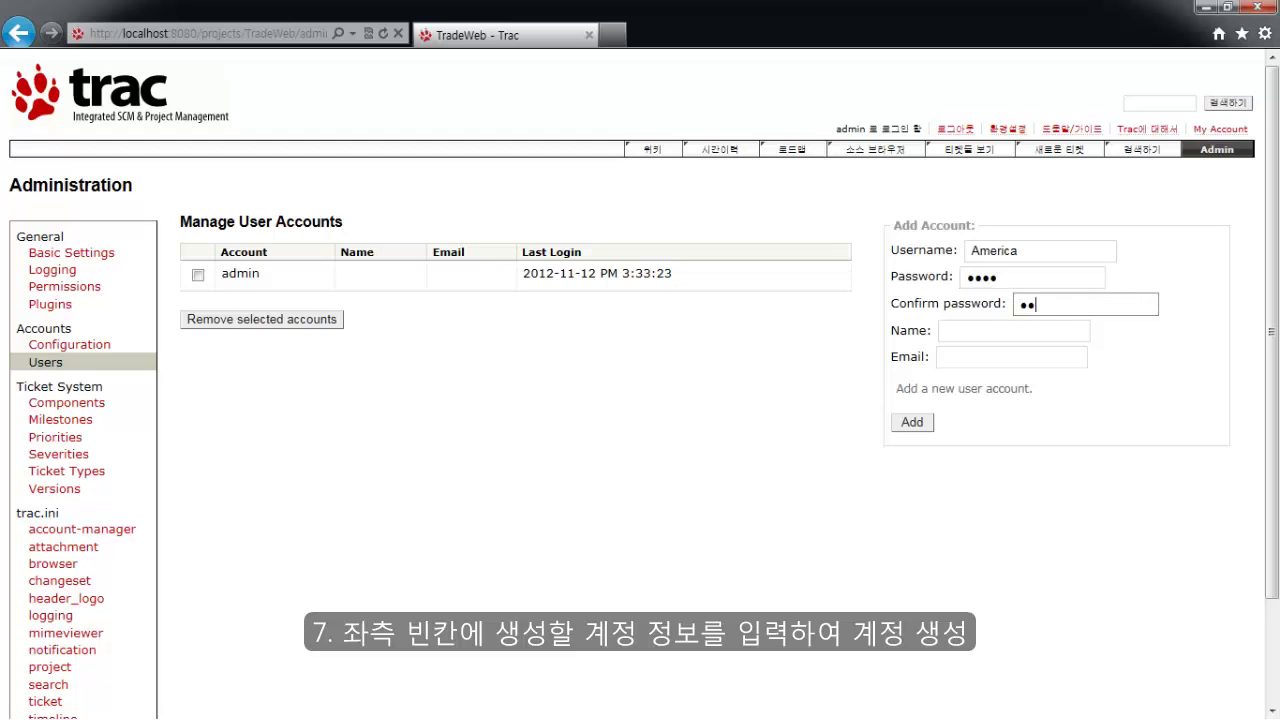
key("Tab")
type("미국개발")
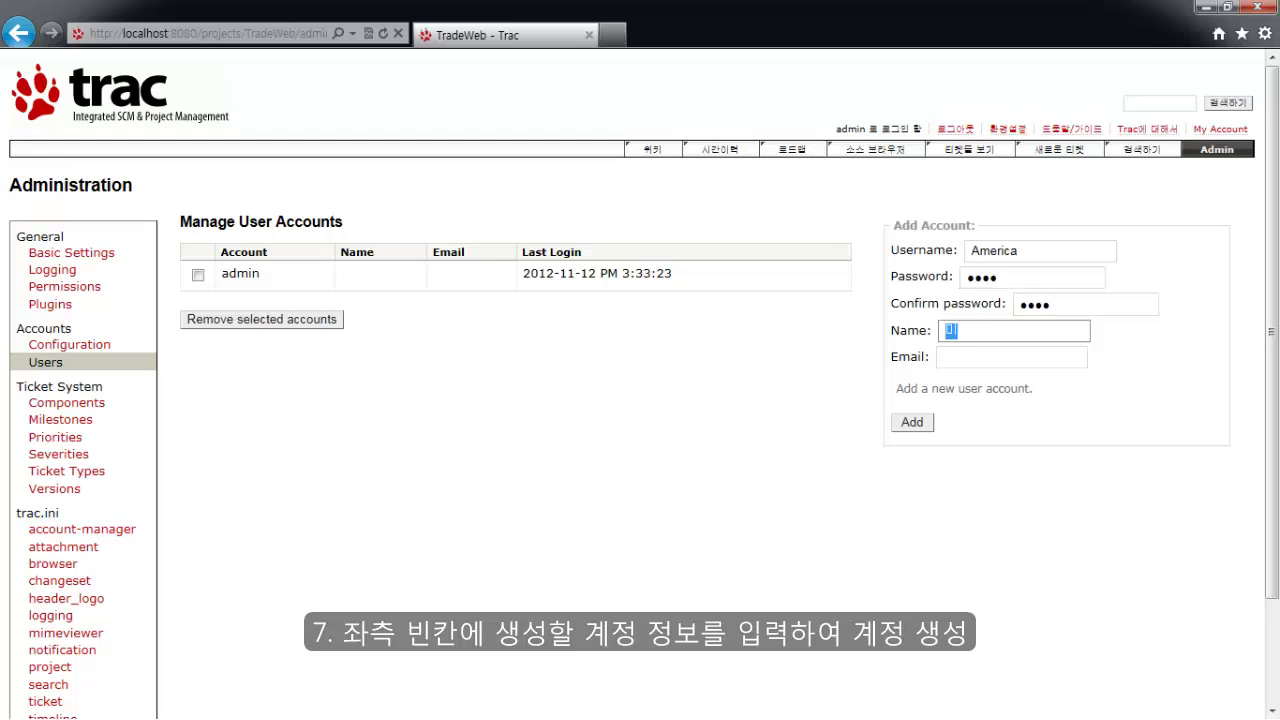
type("자")
key("Tab")
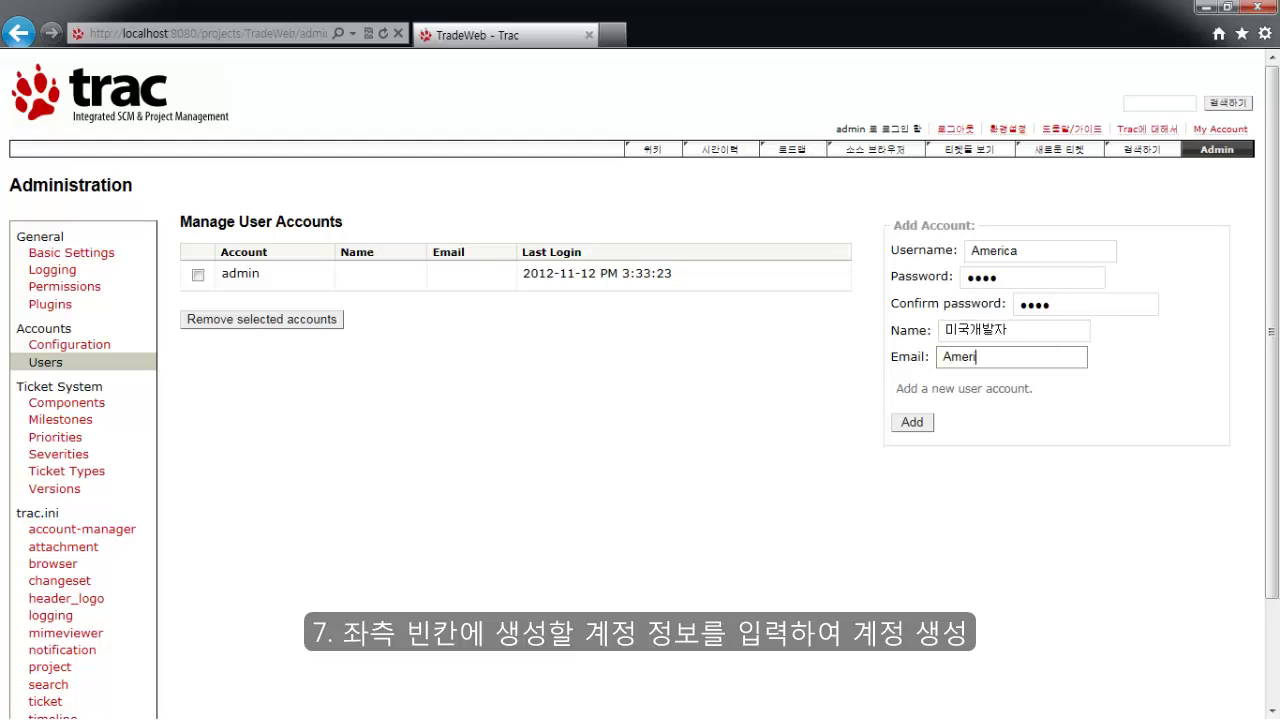
left_click(904, 424)
Add user 'China' with its password, display name 중국개발자, and the account's e-mail.
type("China")
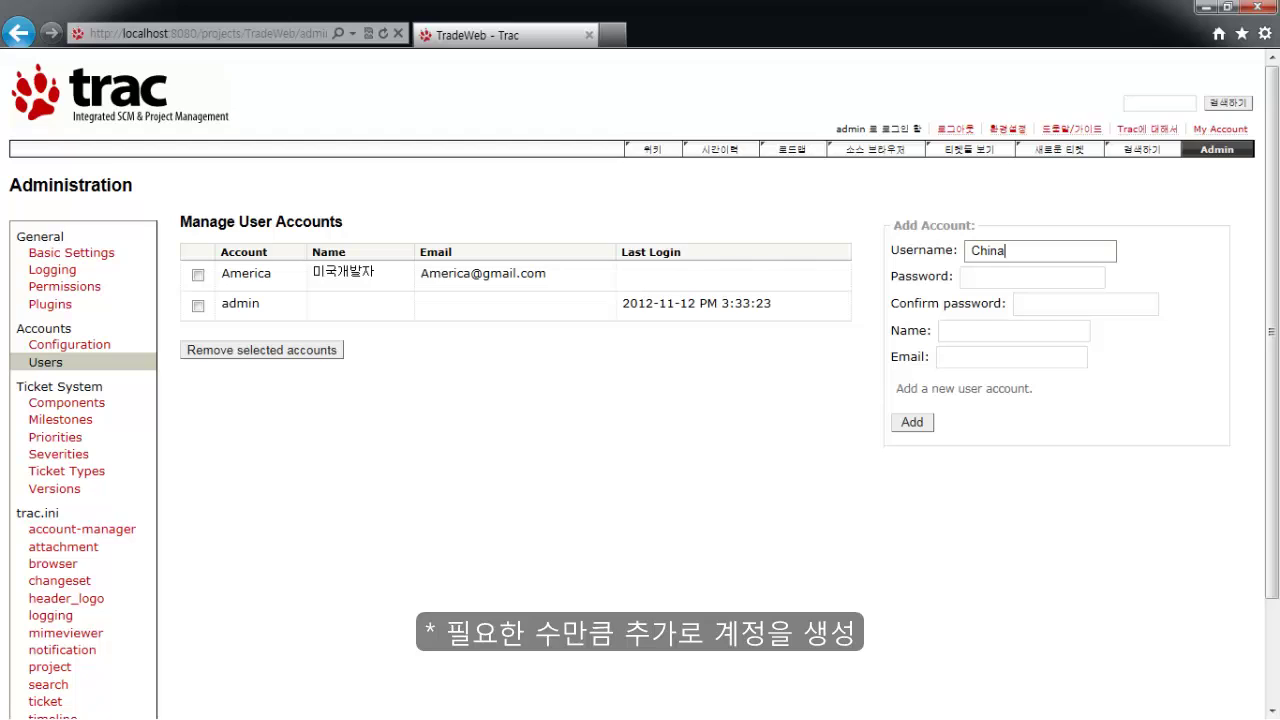
key("Tab")
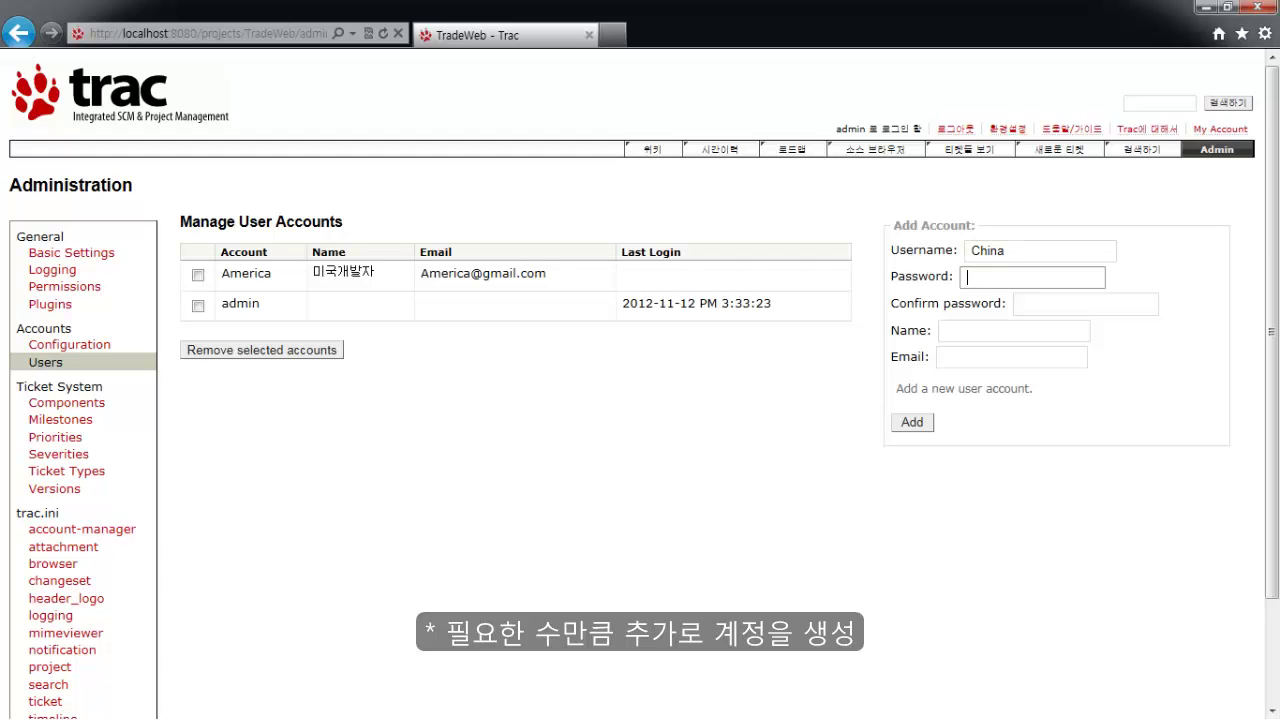
type("1234")
key("Tab")
type("1234")
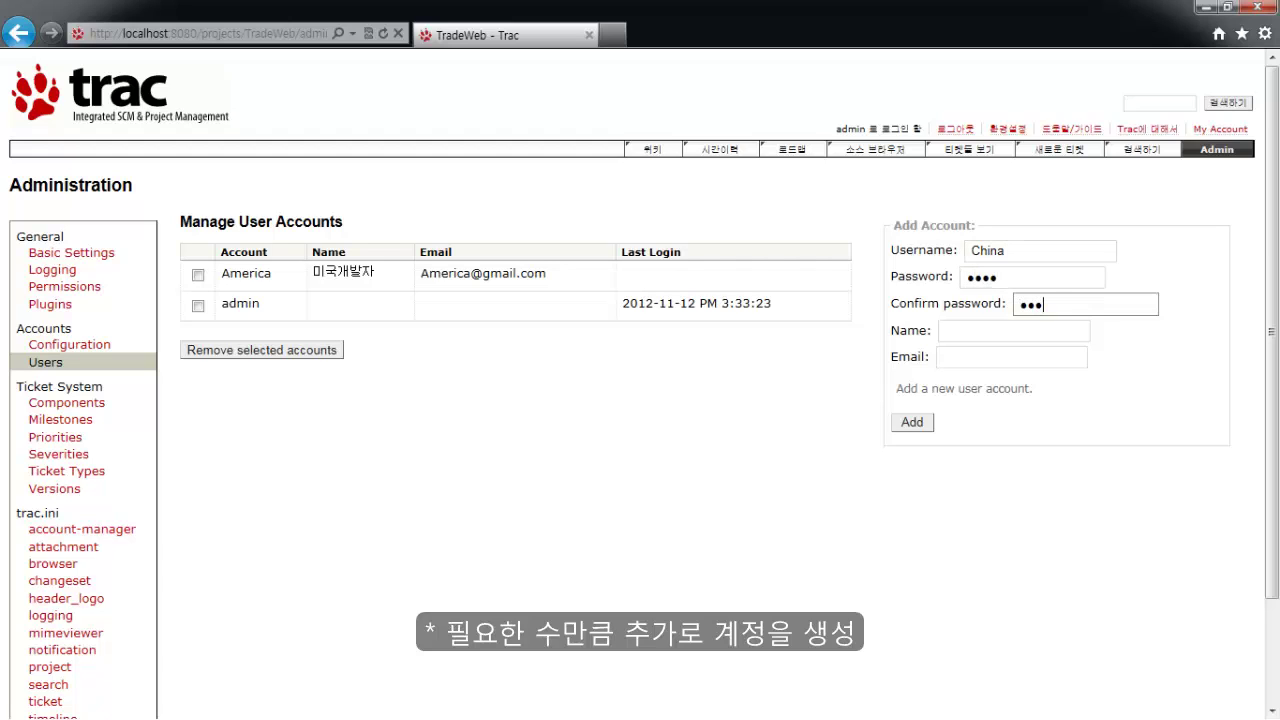
key("Tab")
type("중국개발자")
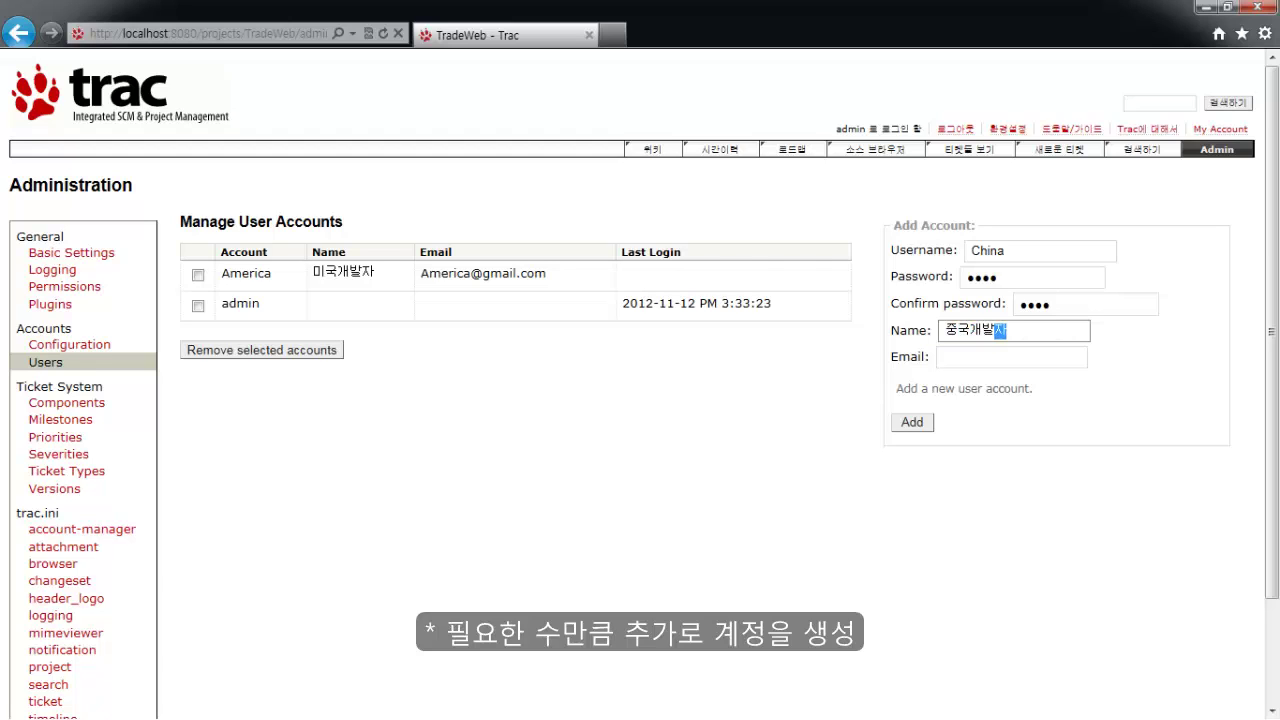
key("Tab")
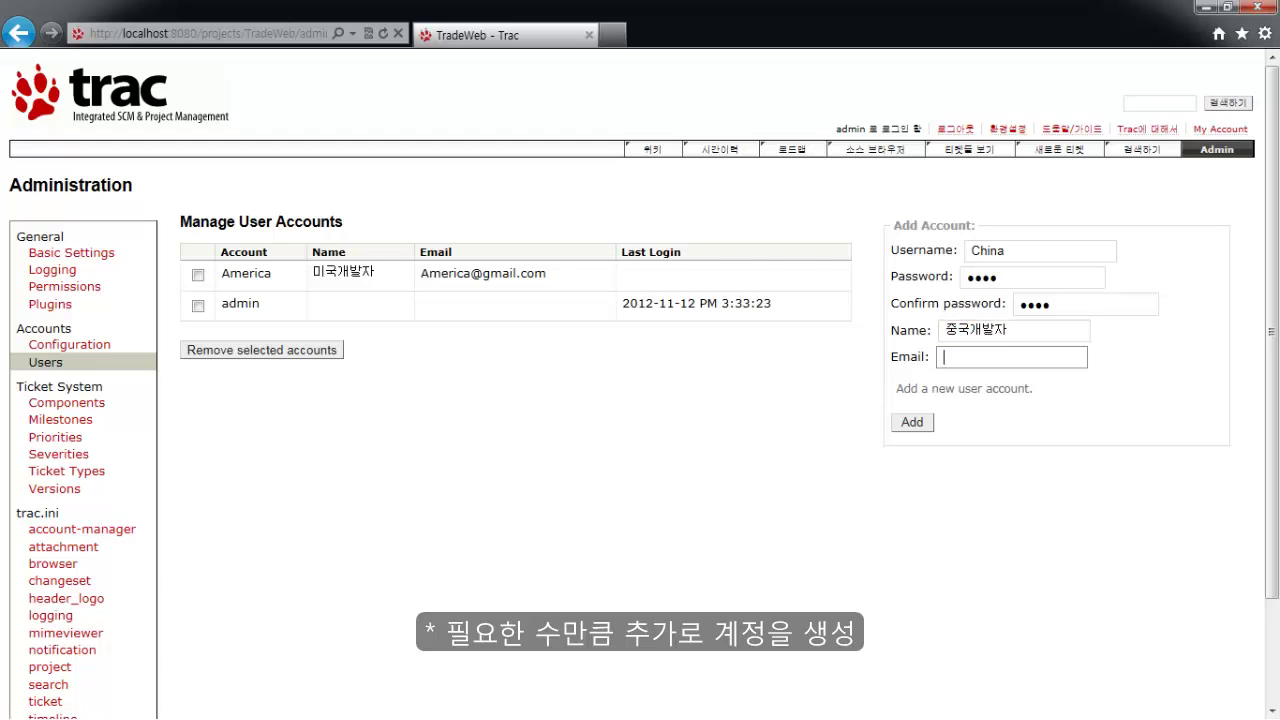
left_click(912, 422)
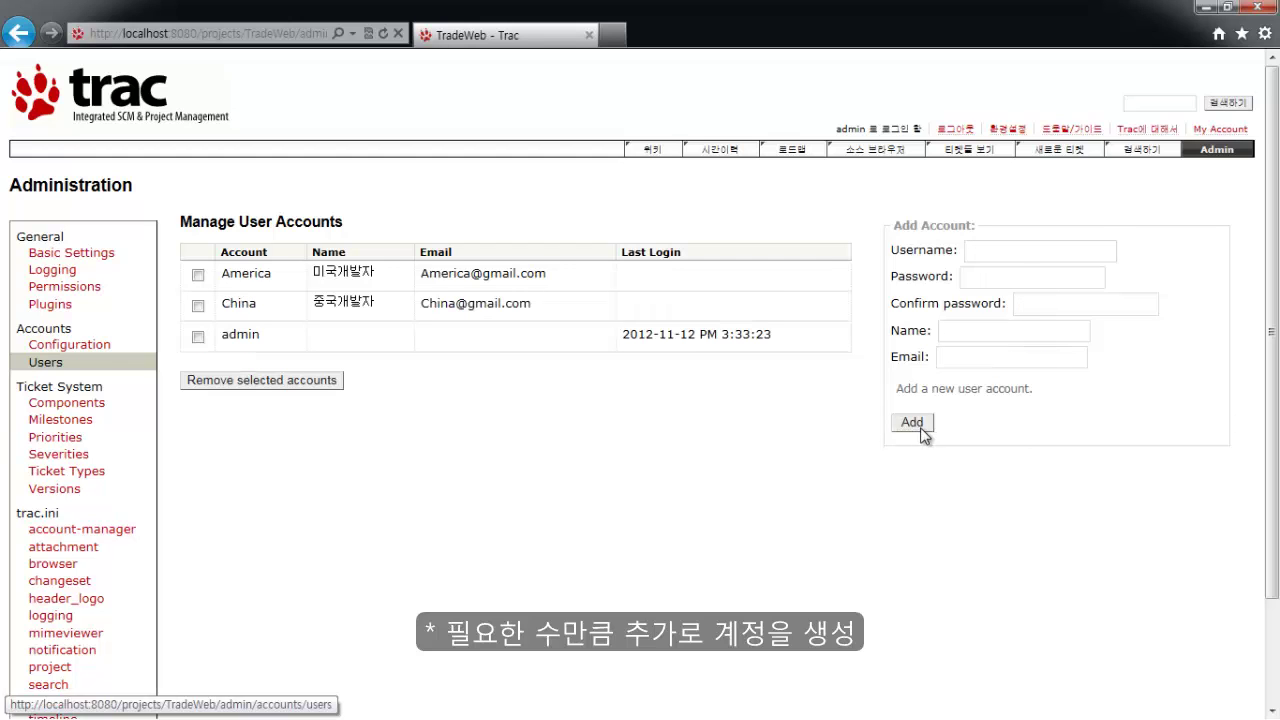
Add user 'korea' with its password, display name 한국본사개발자, and the account's e-mail.
left_click(994, 250)
type("korea")
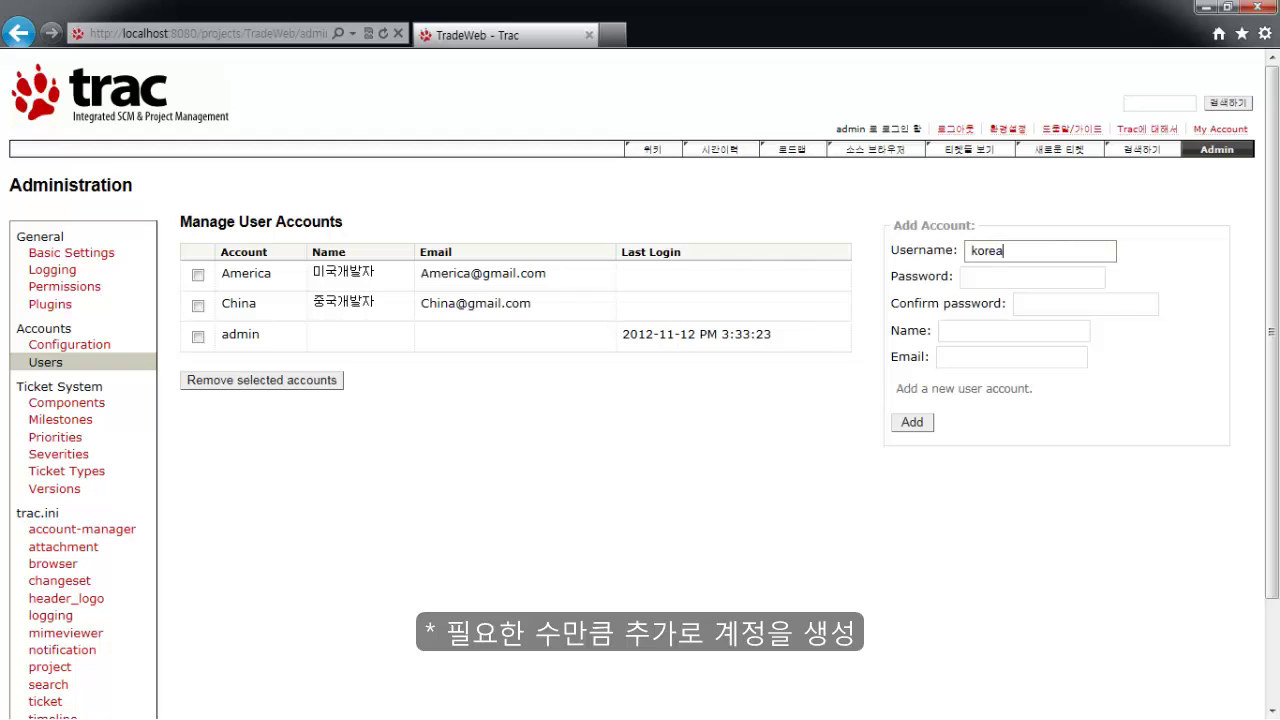
key("Tab")
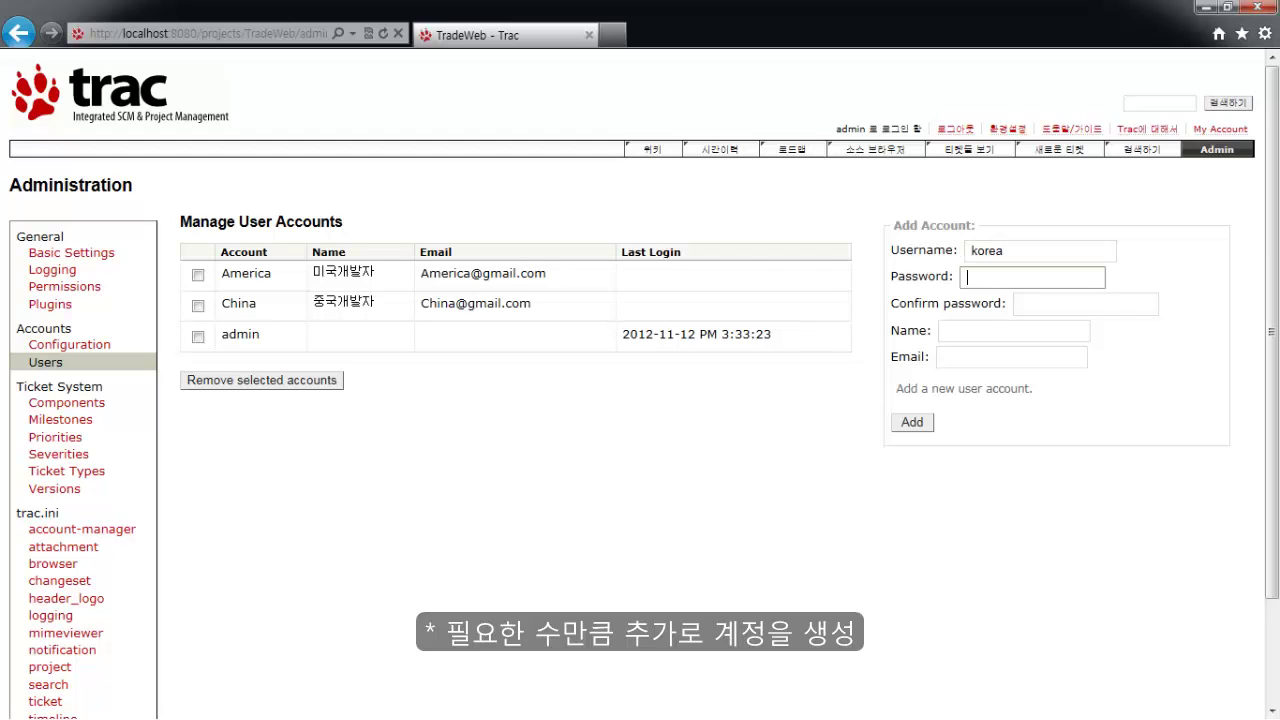
type("1234")
key("Tab")
type("1234")
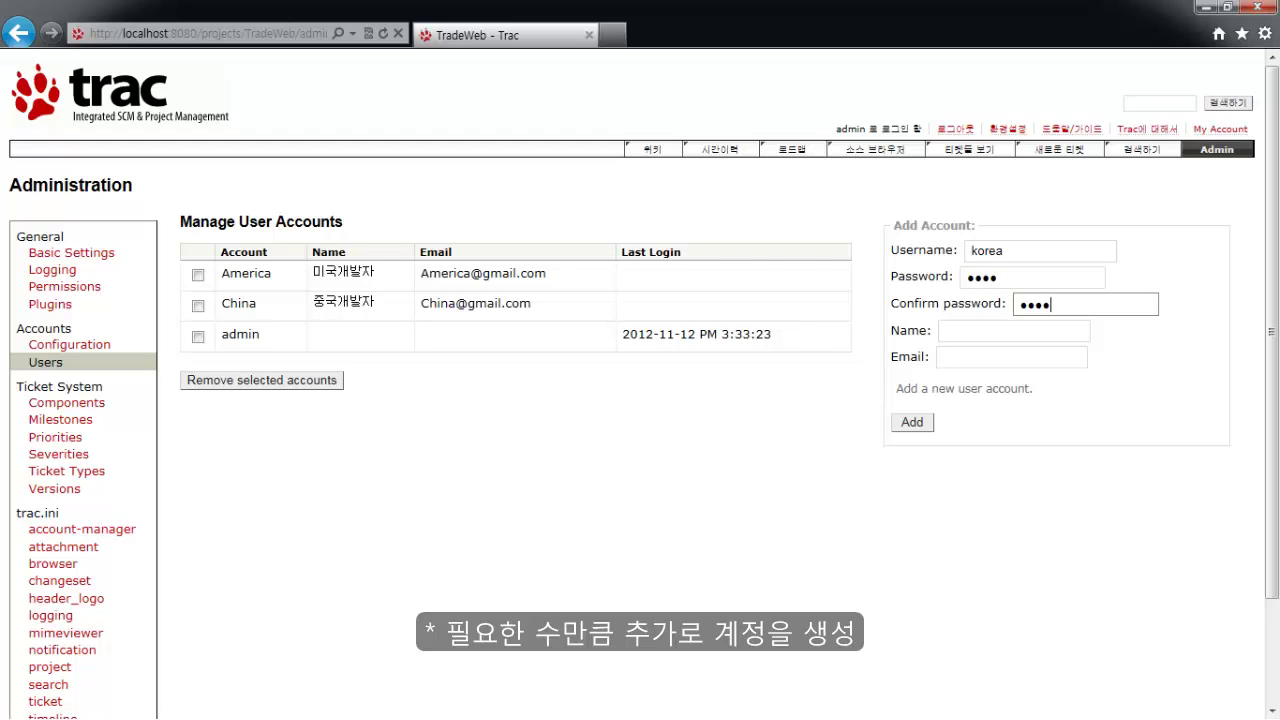
key("Tab")
type("한국본사")
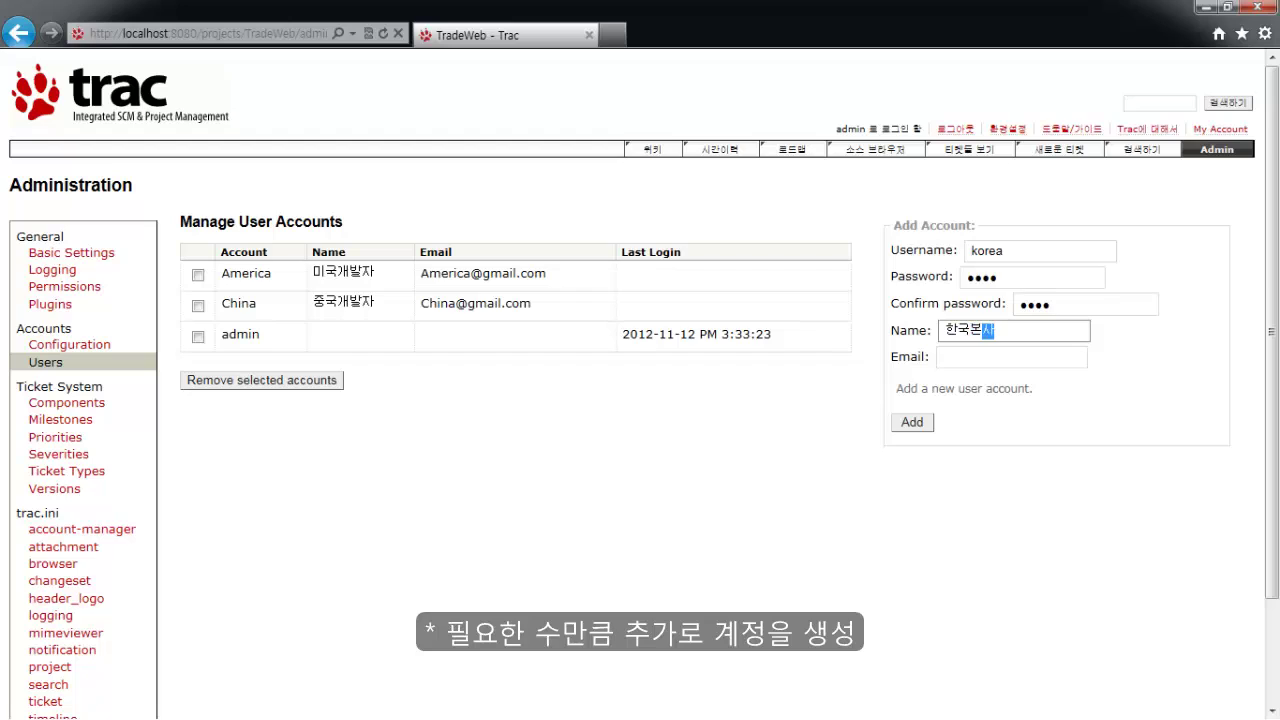
type("개발자")
key("Tab")
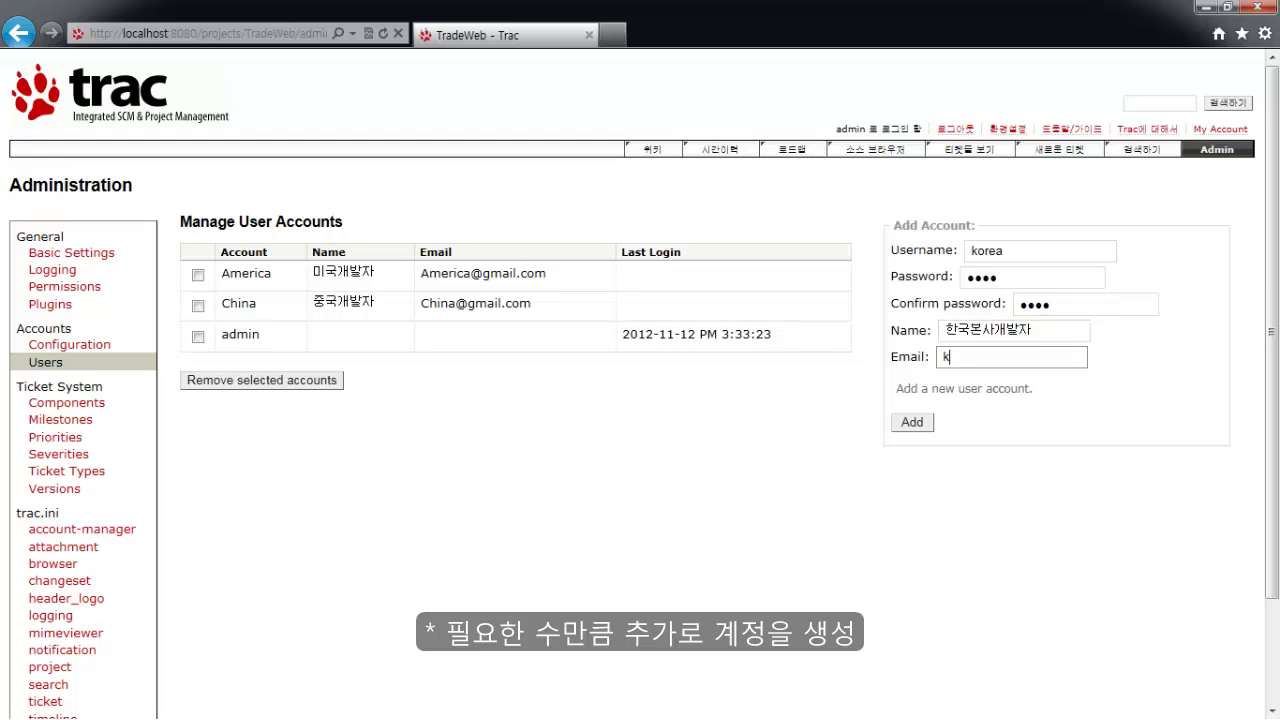
left_click(911, 423)
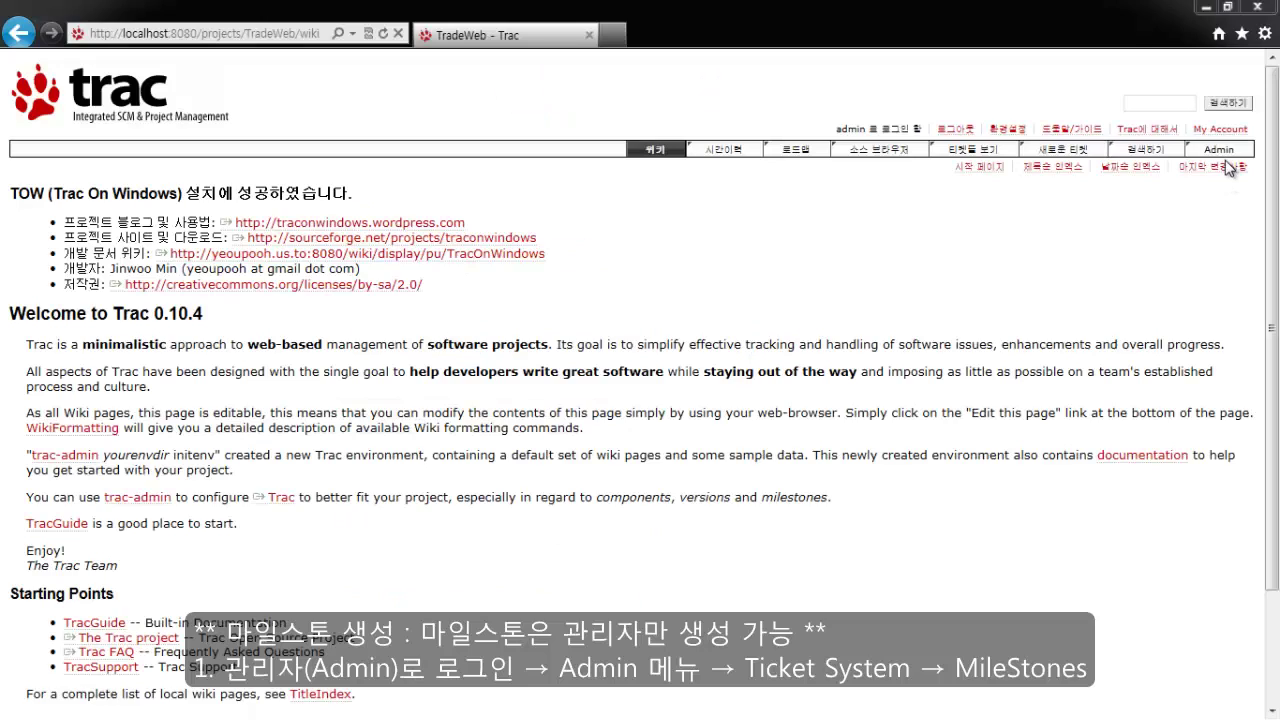
Return to TradeWeb's Administration page at Basic Settings.
left_click(1220, 150)
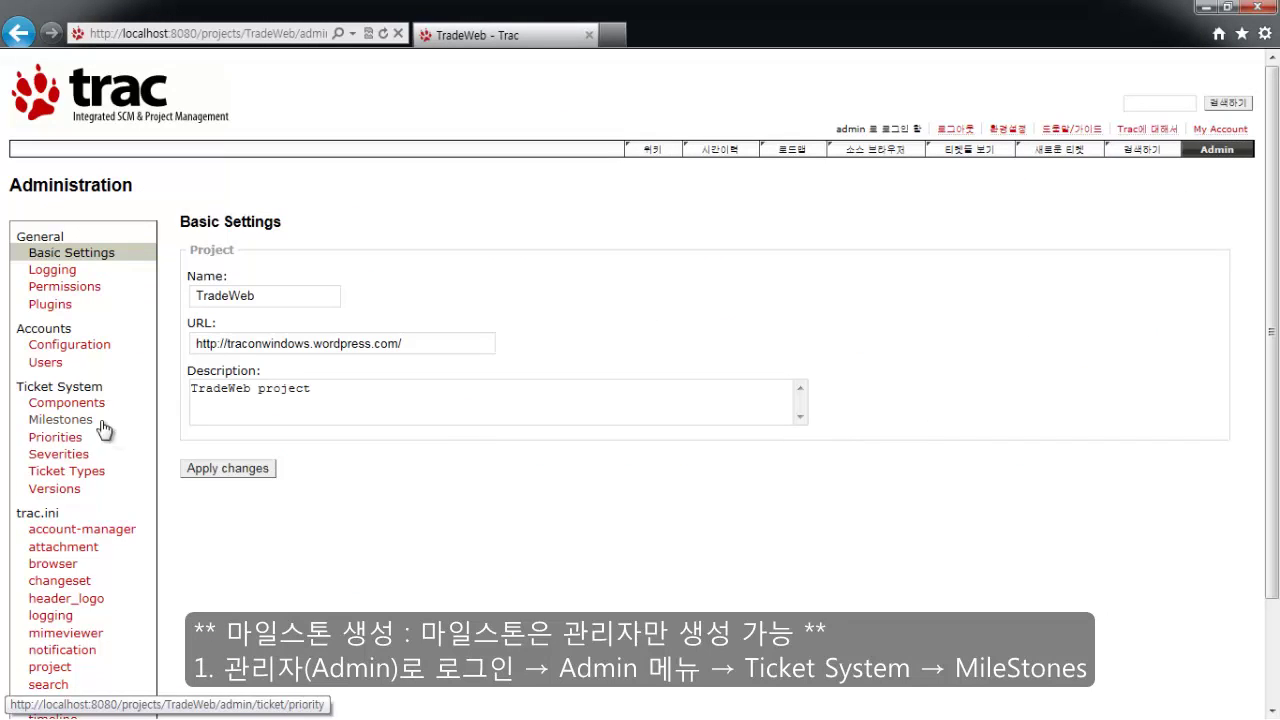
Delete the four default milestones from the milestone admin page.
left_click(86, 420)
left_click(198, 274)
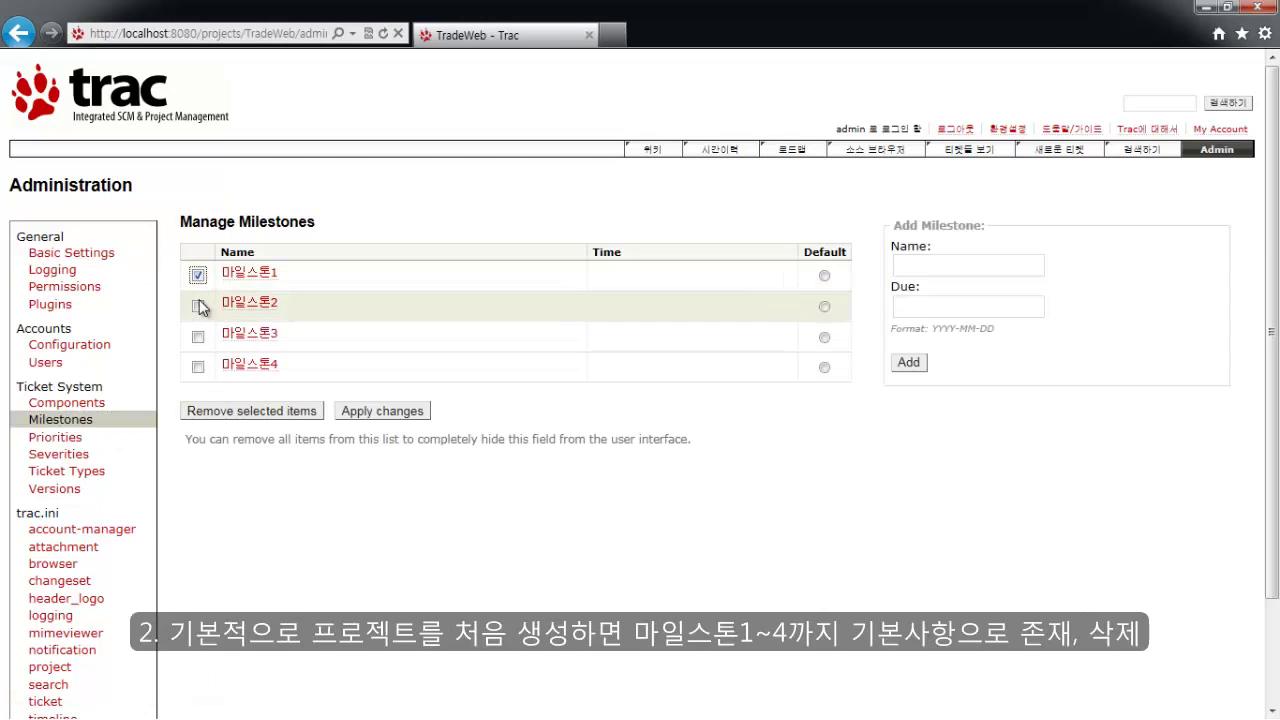
left_click(198, 305)
left_click(198, 336)
left_click(198, 366)
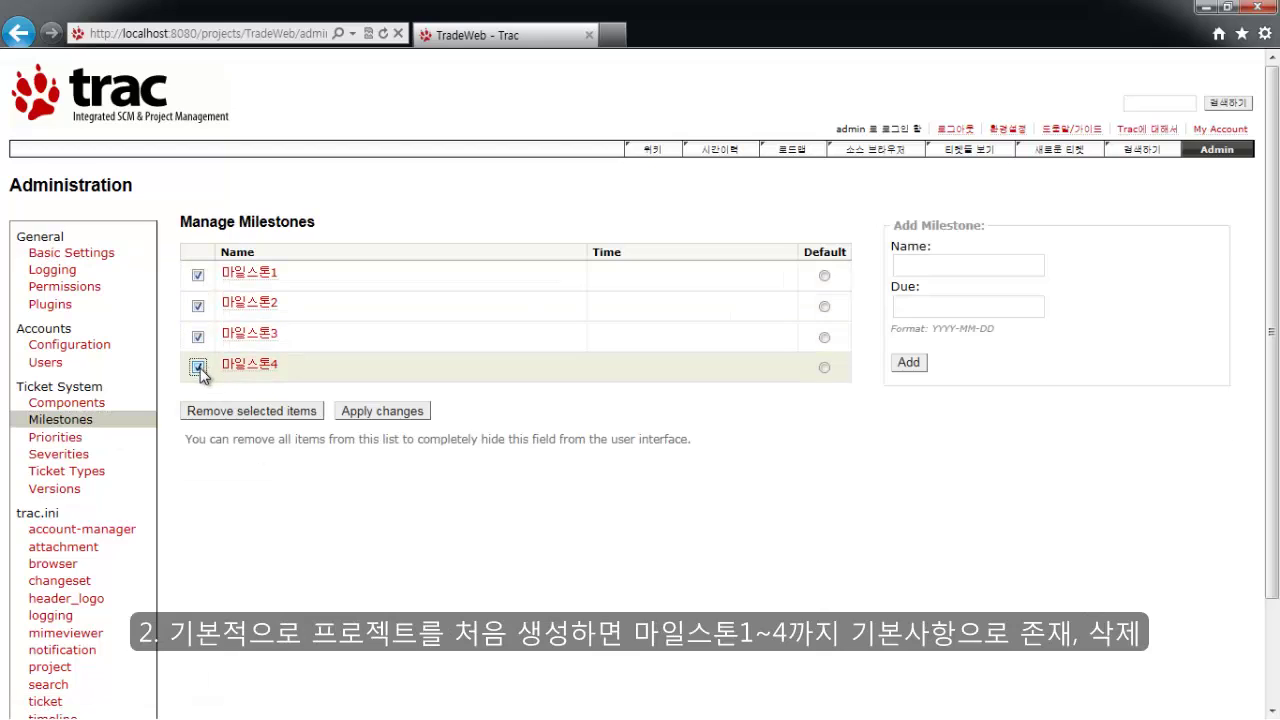
left_click(236, 413)
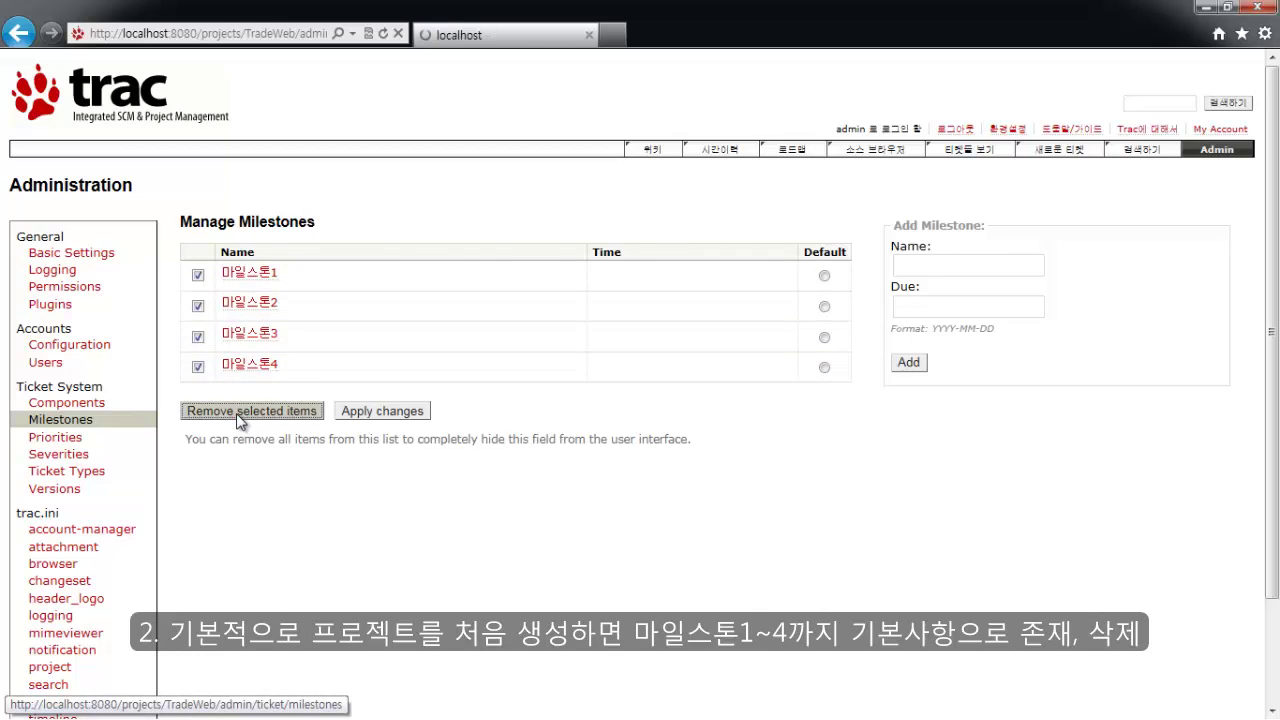
Add a new milestone named 미국 with due date 2012-12-15.
left_click(940, 268)
type("미구")
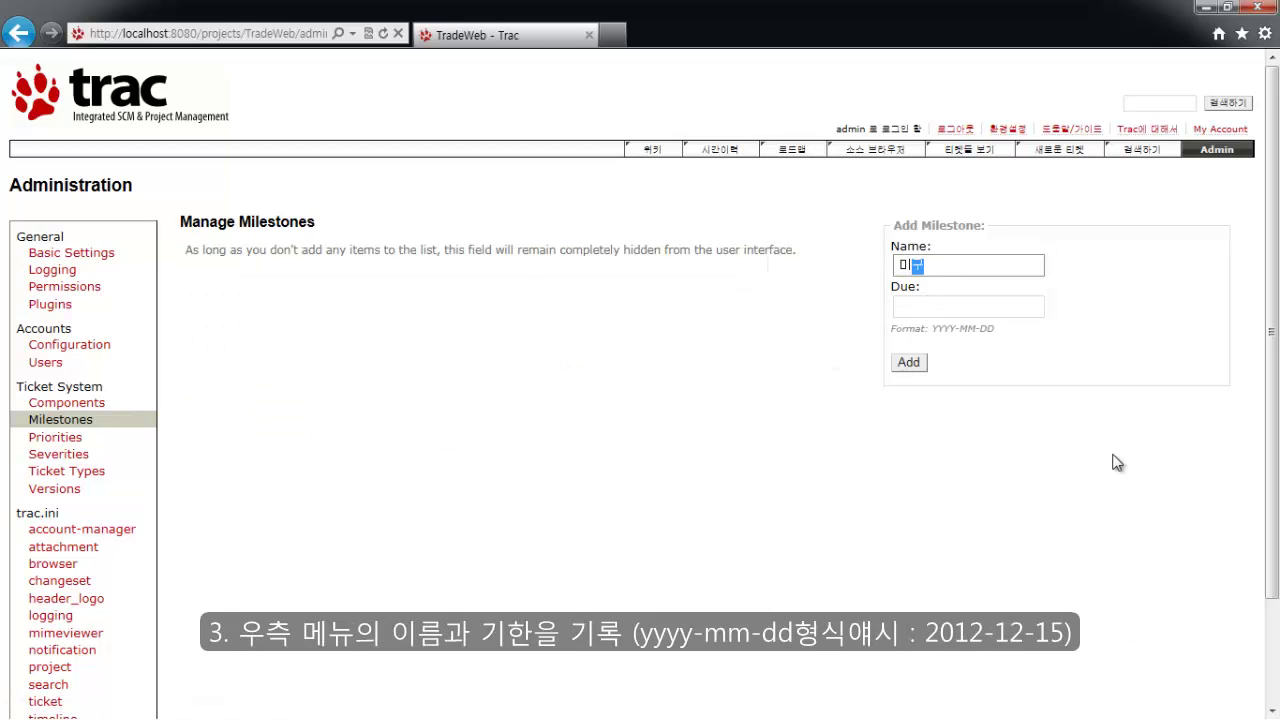
key("Tab")
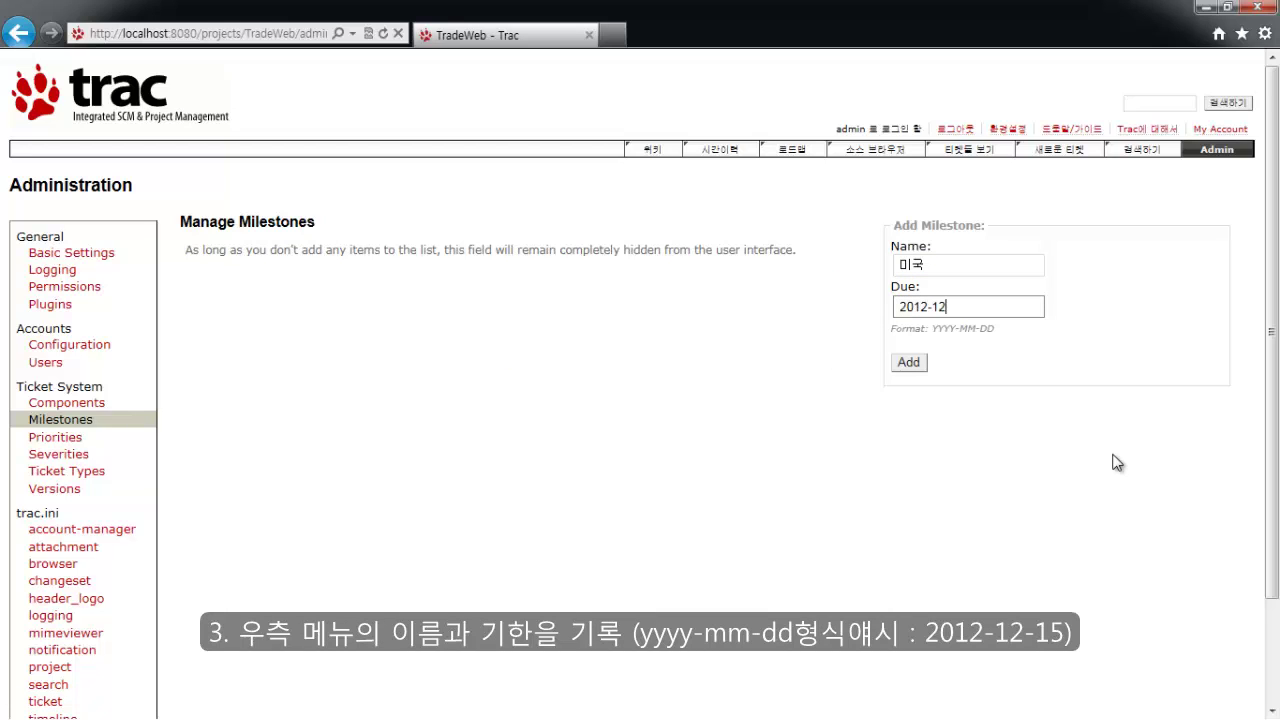
left_click(908, 368)
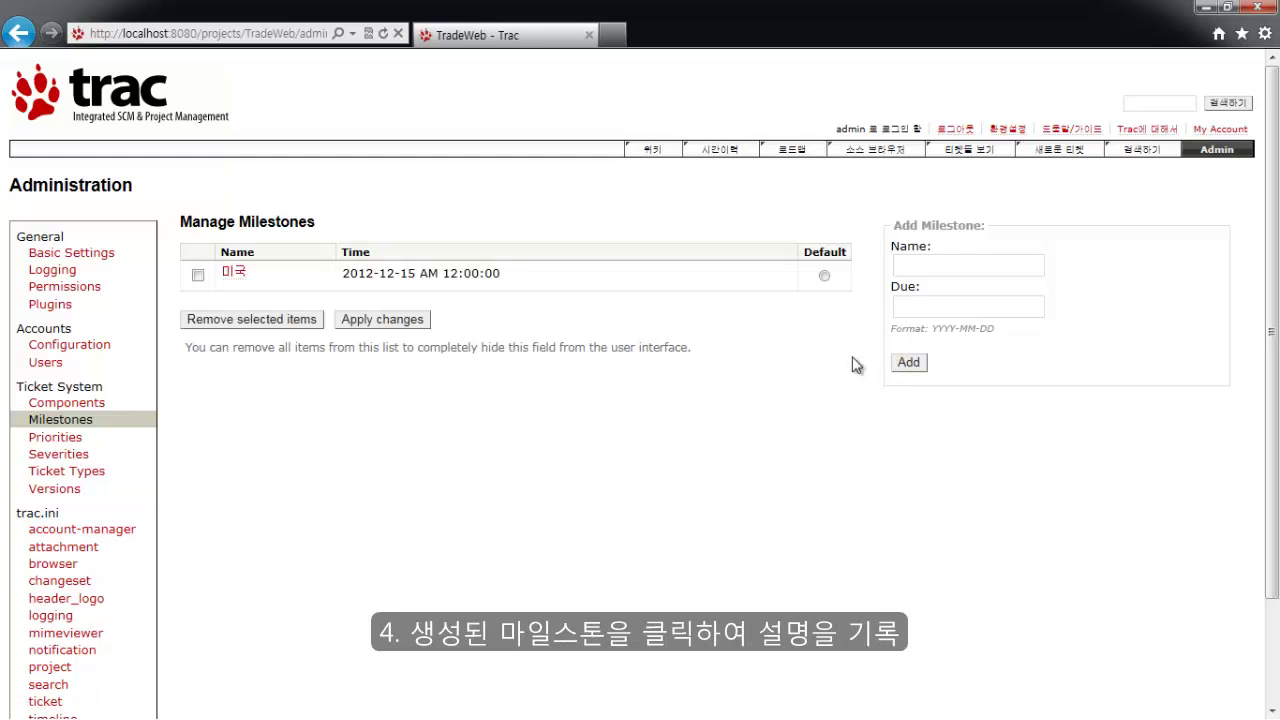
Give the 미국 milestone the description '미국 지사의 개발자기 해야 할 일을 표시' and save it.
left_click(226, 271)
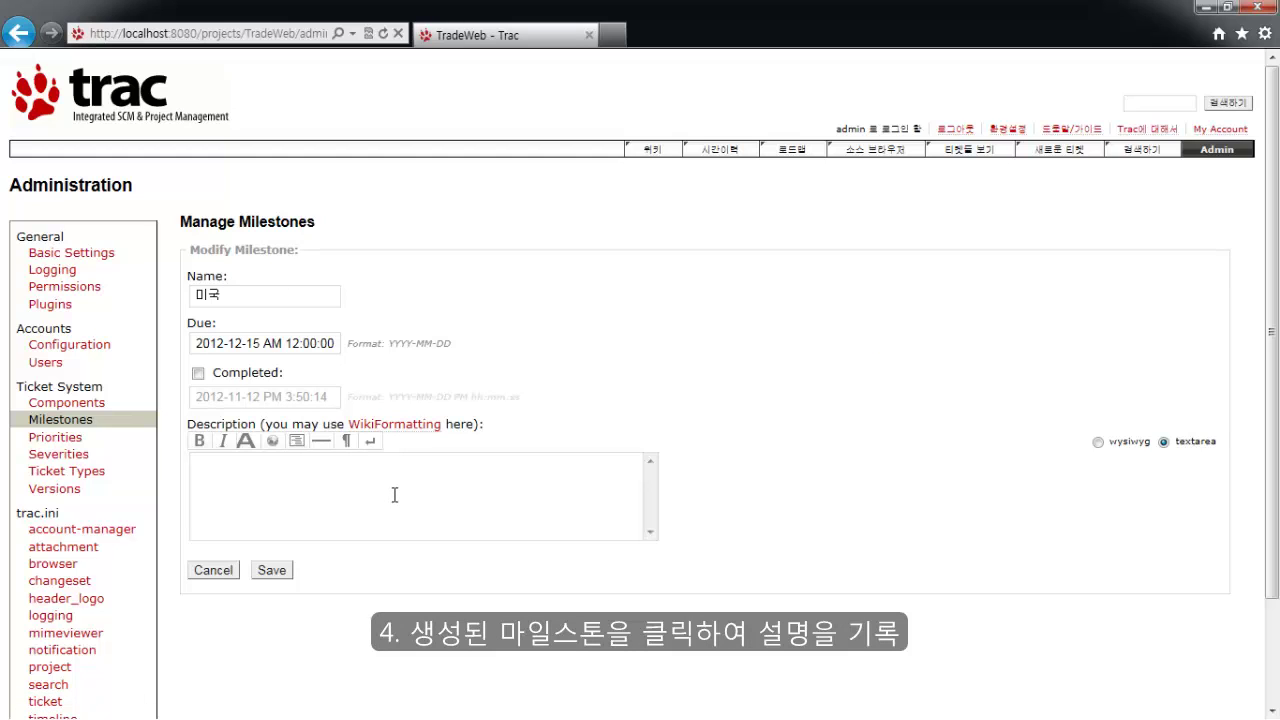
left_click(394, 495)
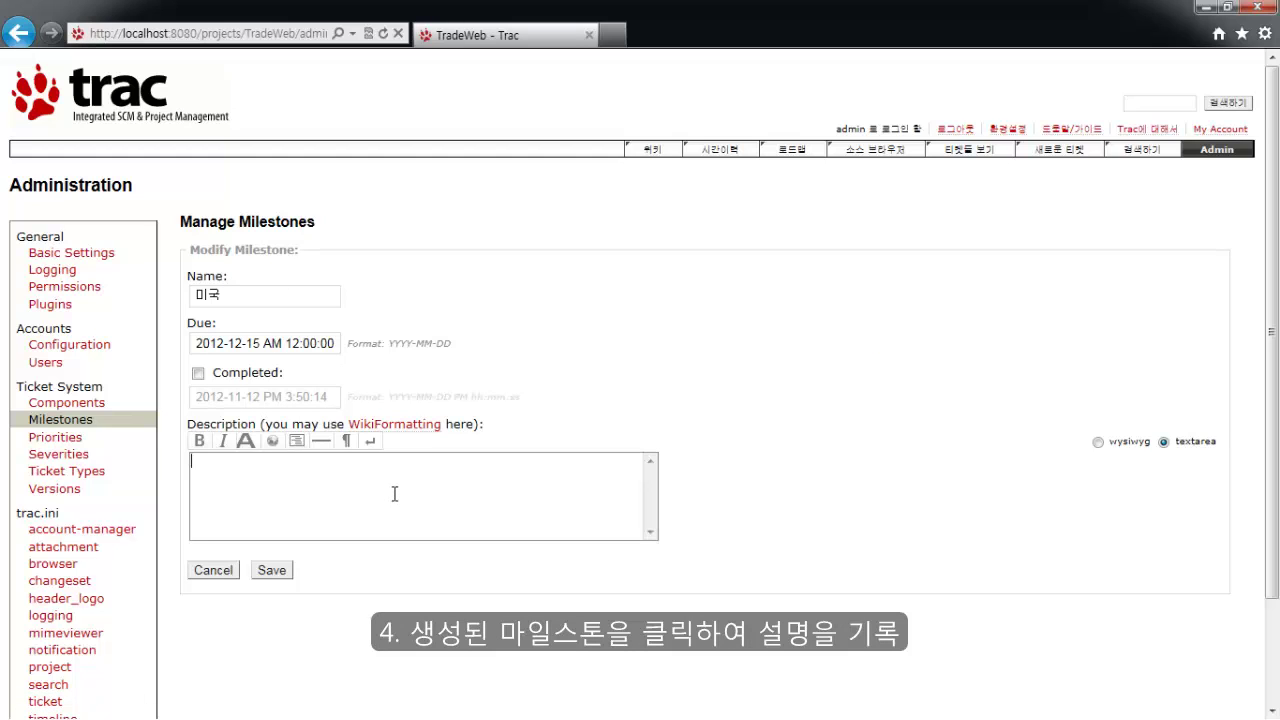
type("미국 지사의 개발자기")
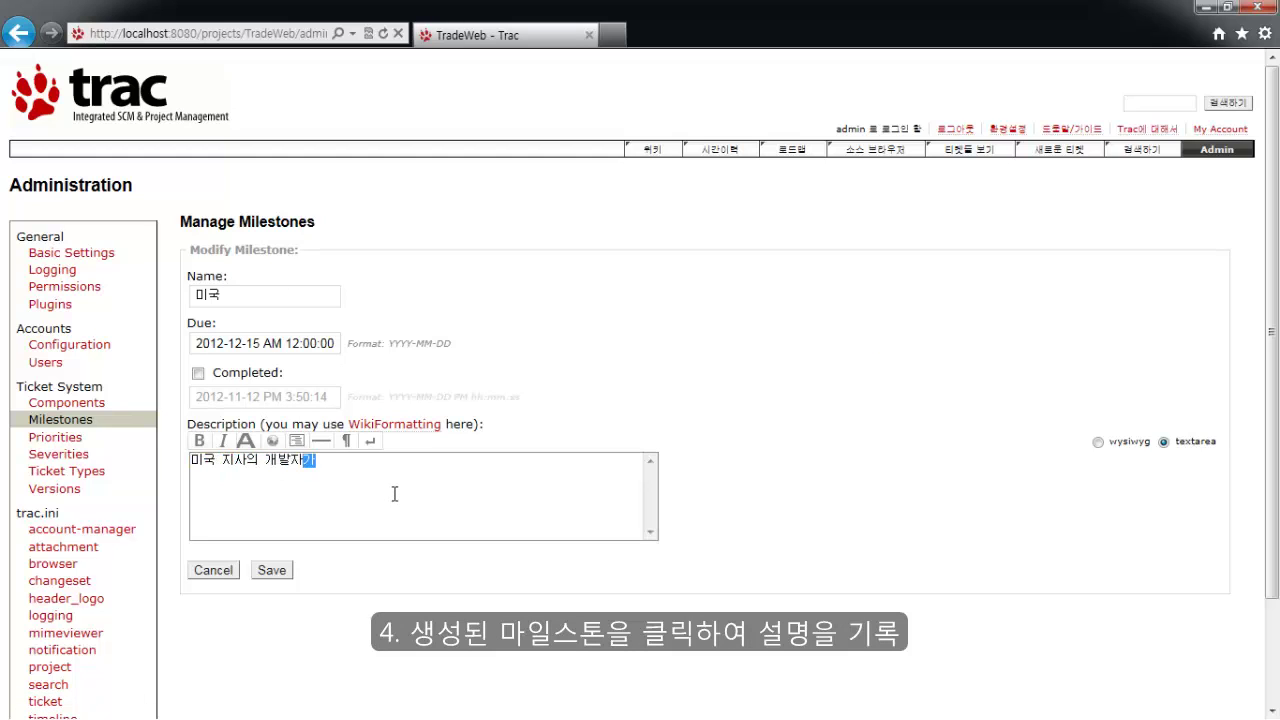
type(" 해야 할 일을 표시")
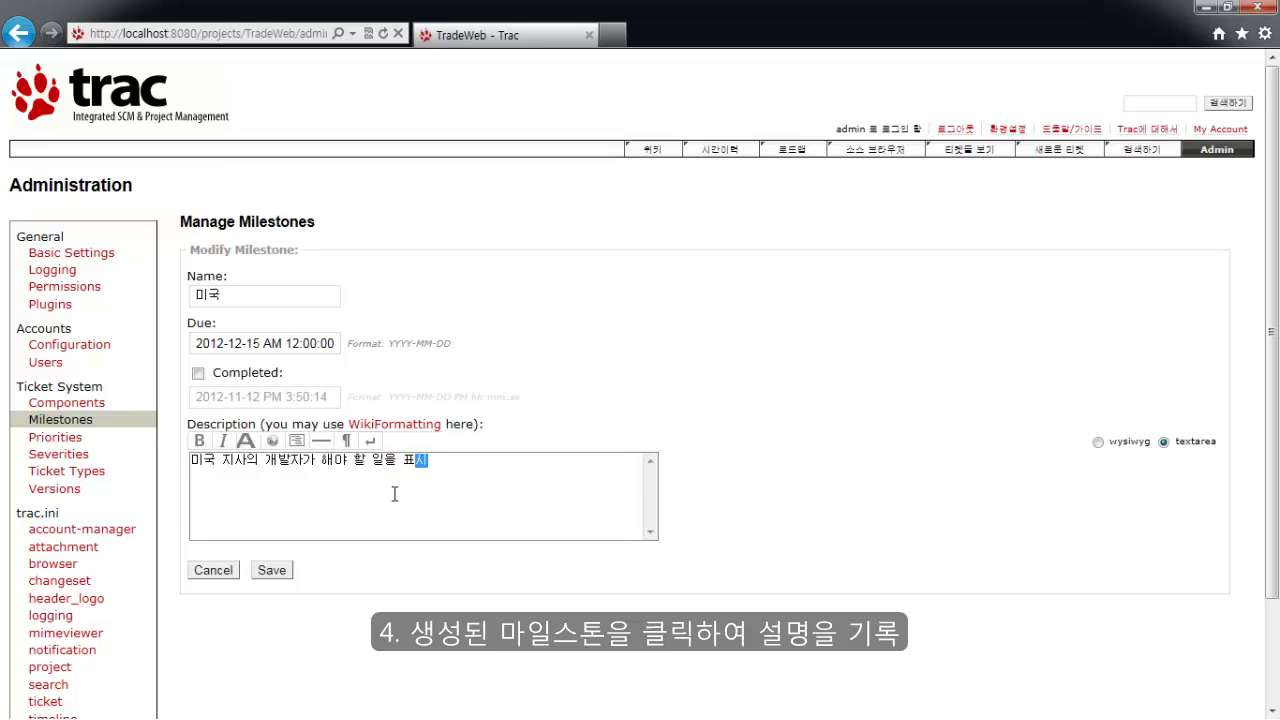
left_click(268, 572)
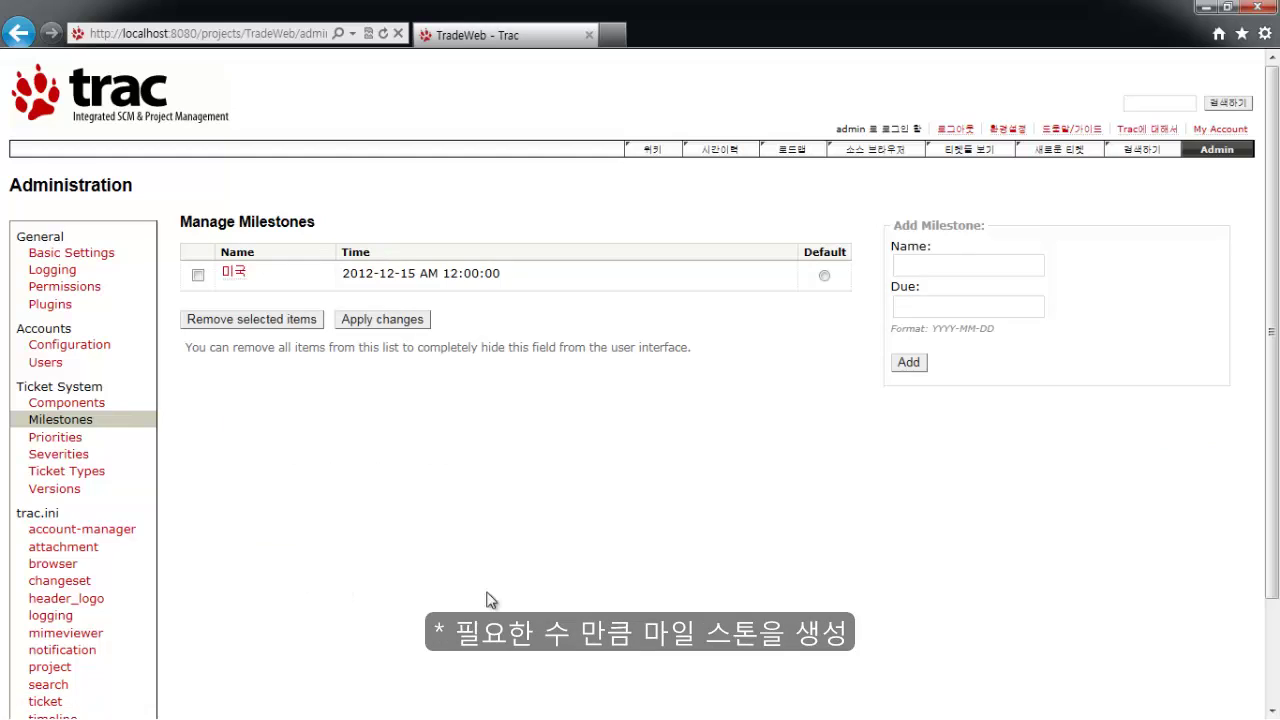
Add milestone 중국 due 2012-12-20 with the description '중국시사가 해야 ㅎ 일을 표시'.
left_click(932, 266)
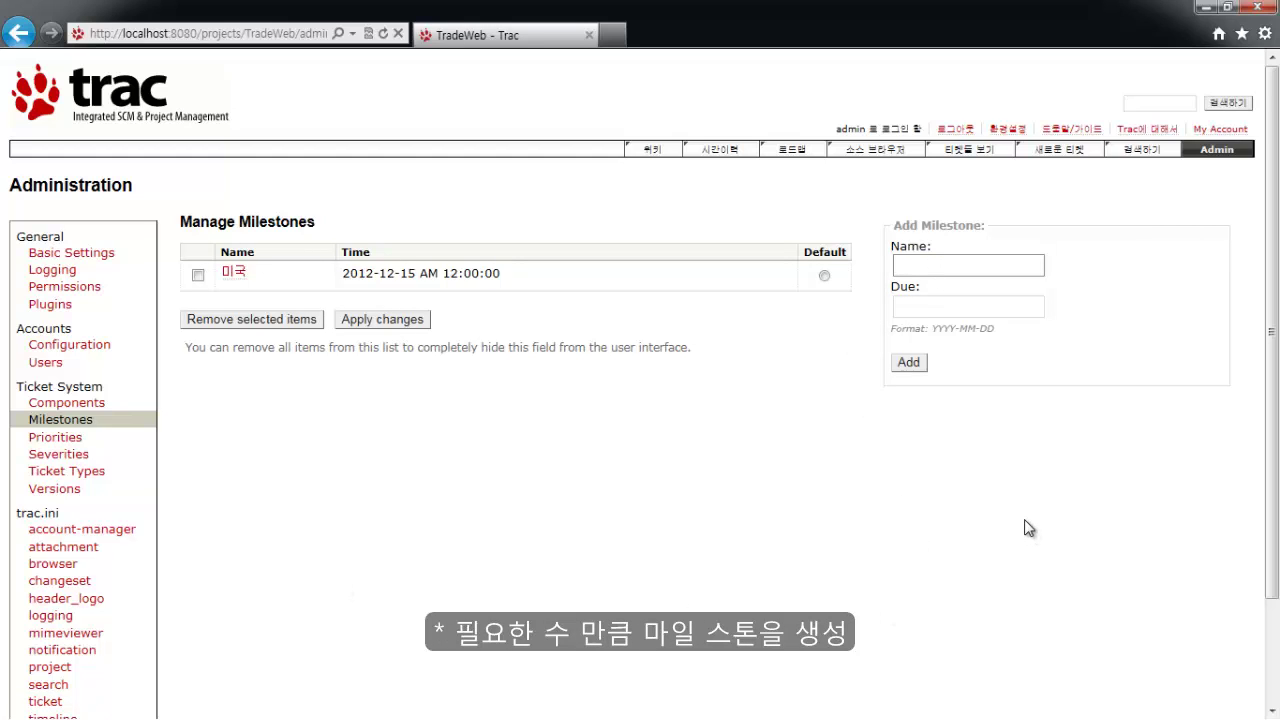
type("중국")
key("Tab")
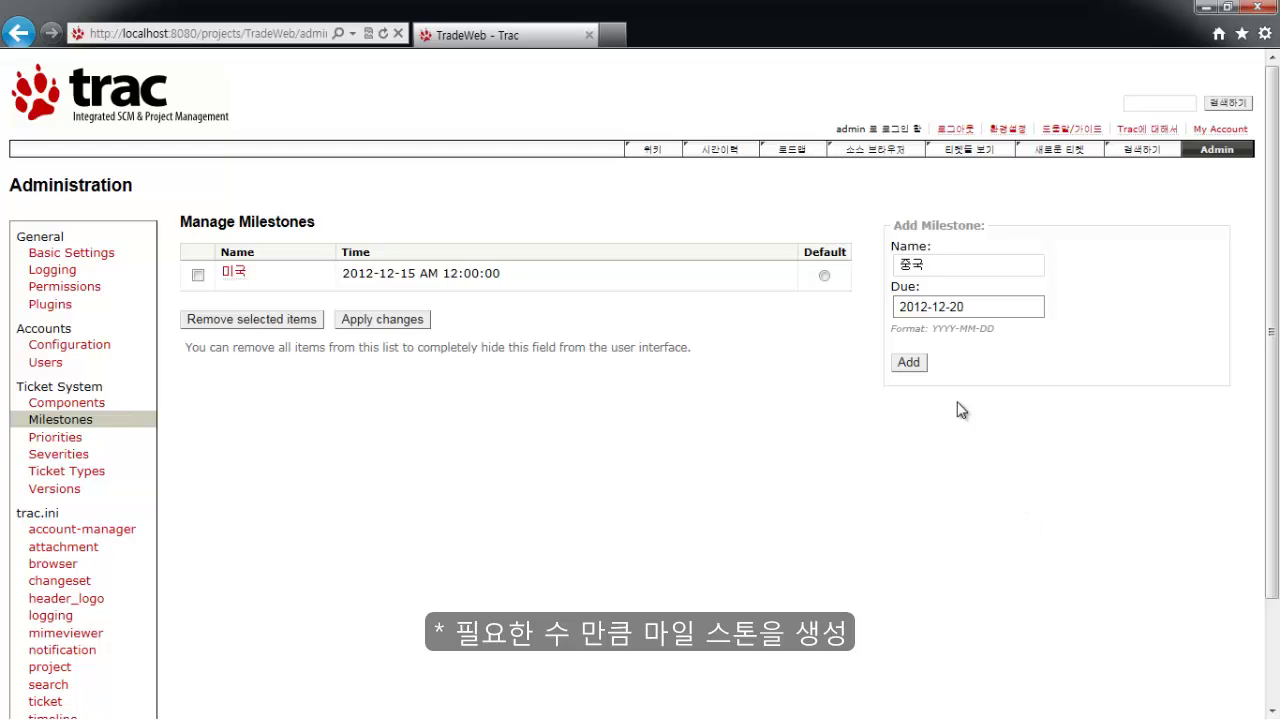
left_click(908, 362)
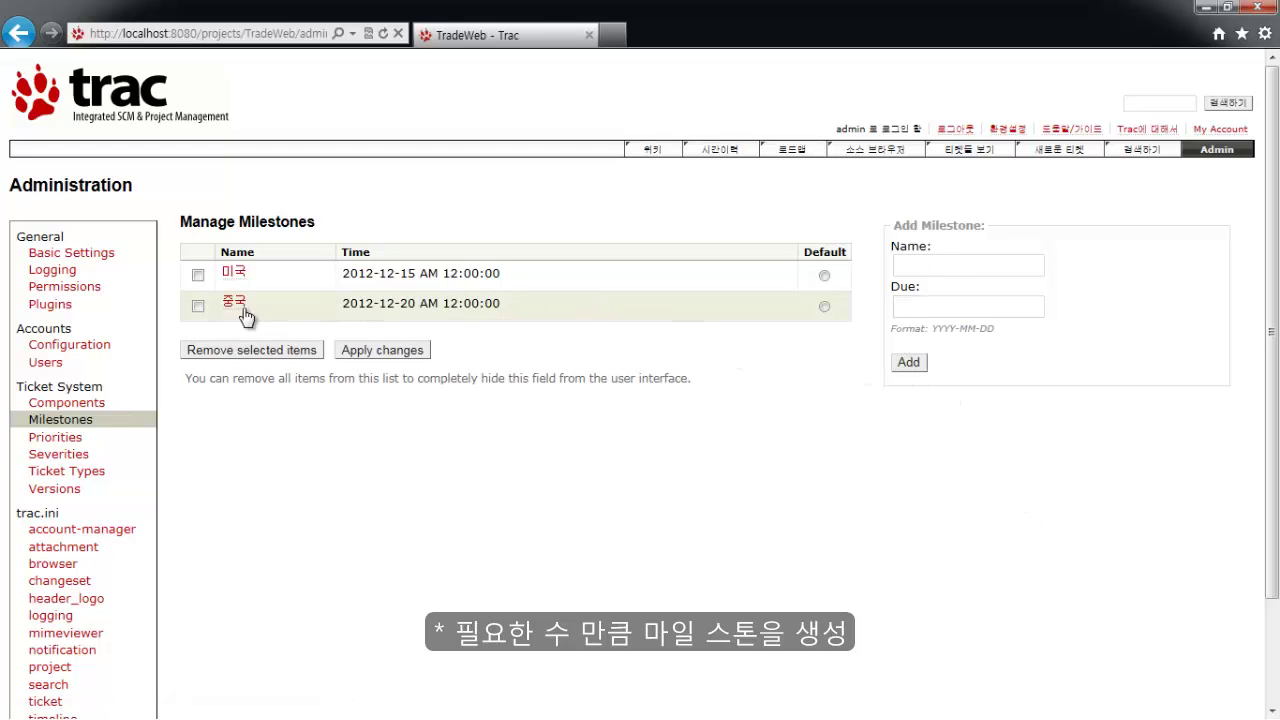
left_click(236, 302)
left_click(294, 481)
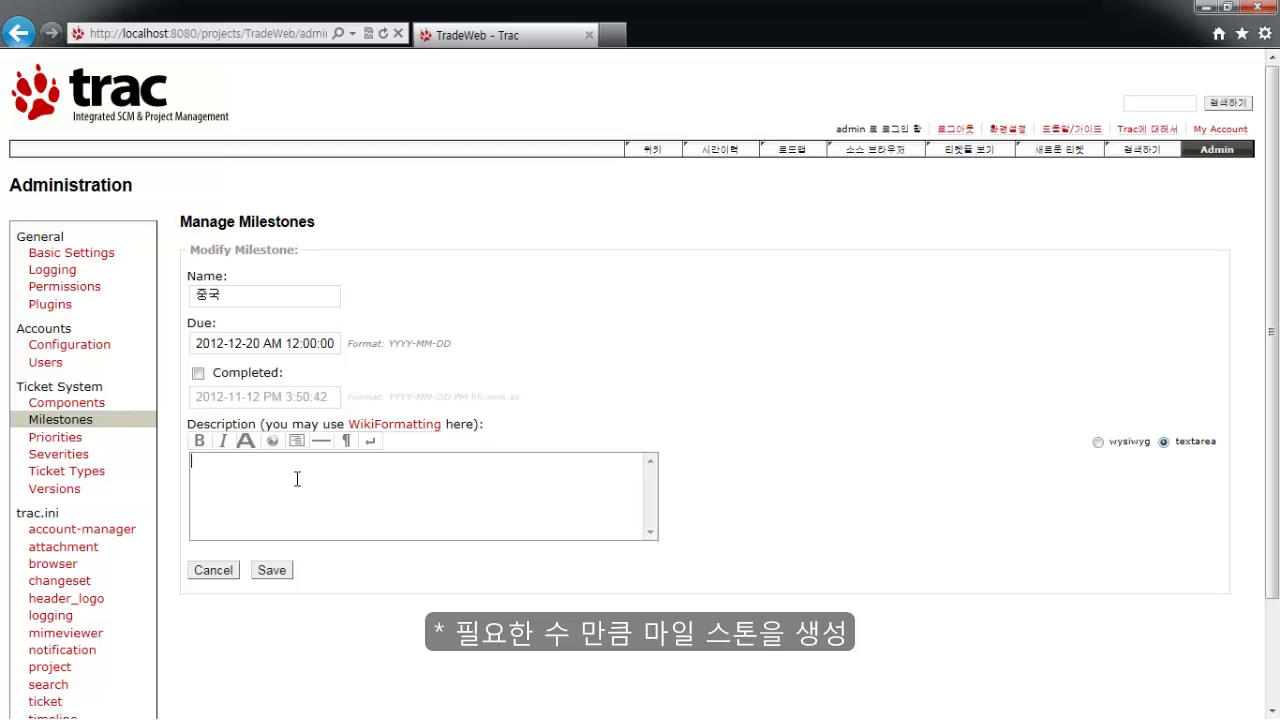
type("중국시")
type("사가 해야 ㅎ")
type(" 일을 표시")
left_click(268, 573)
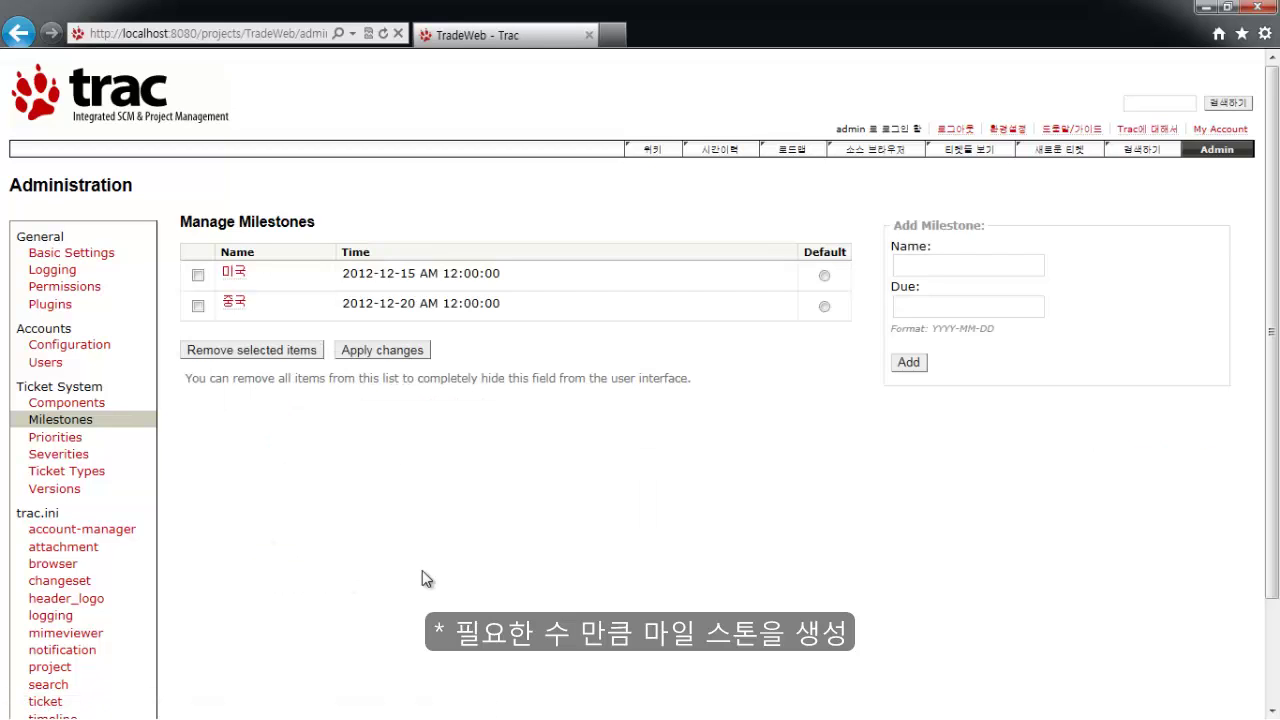
Add milestone 한국 due 2012-12-25 with the description '한국지사가 행야 할 일을 표시', then go to Admin.
left_click(918, 270)
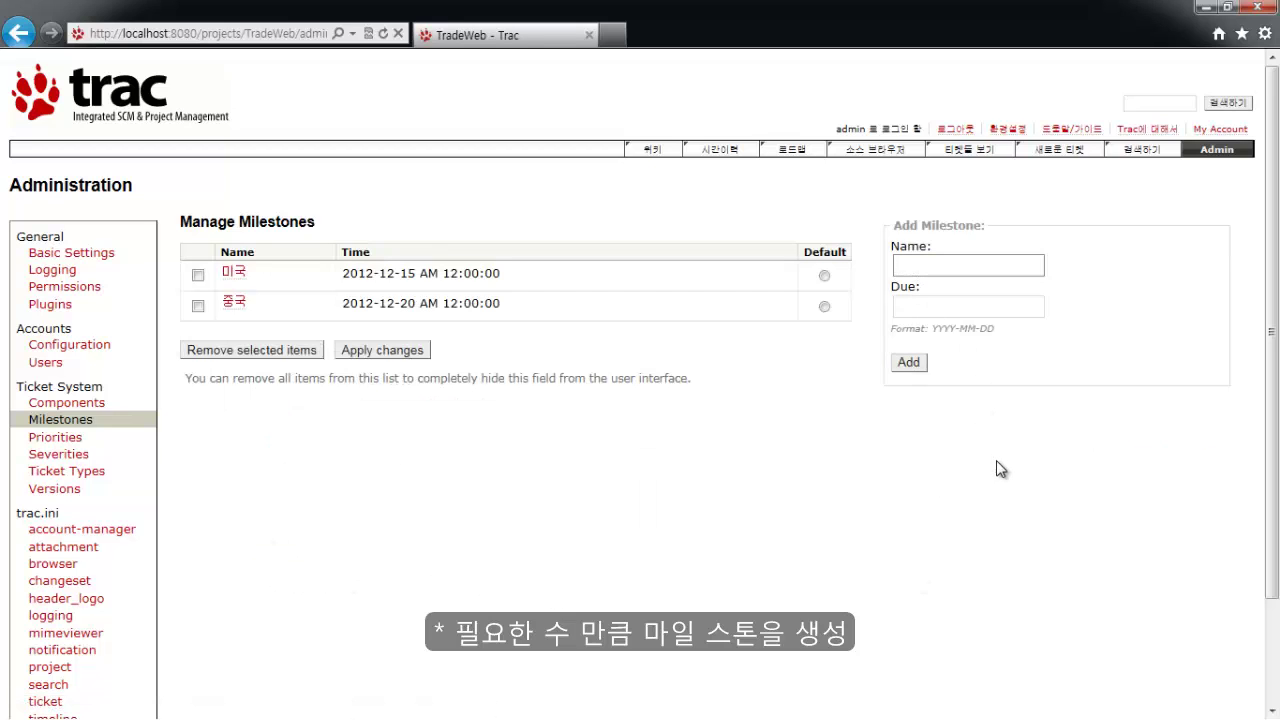
type("한국")
key("Tab")
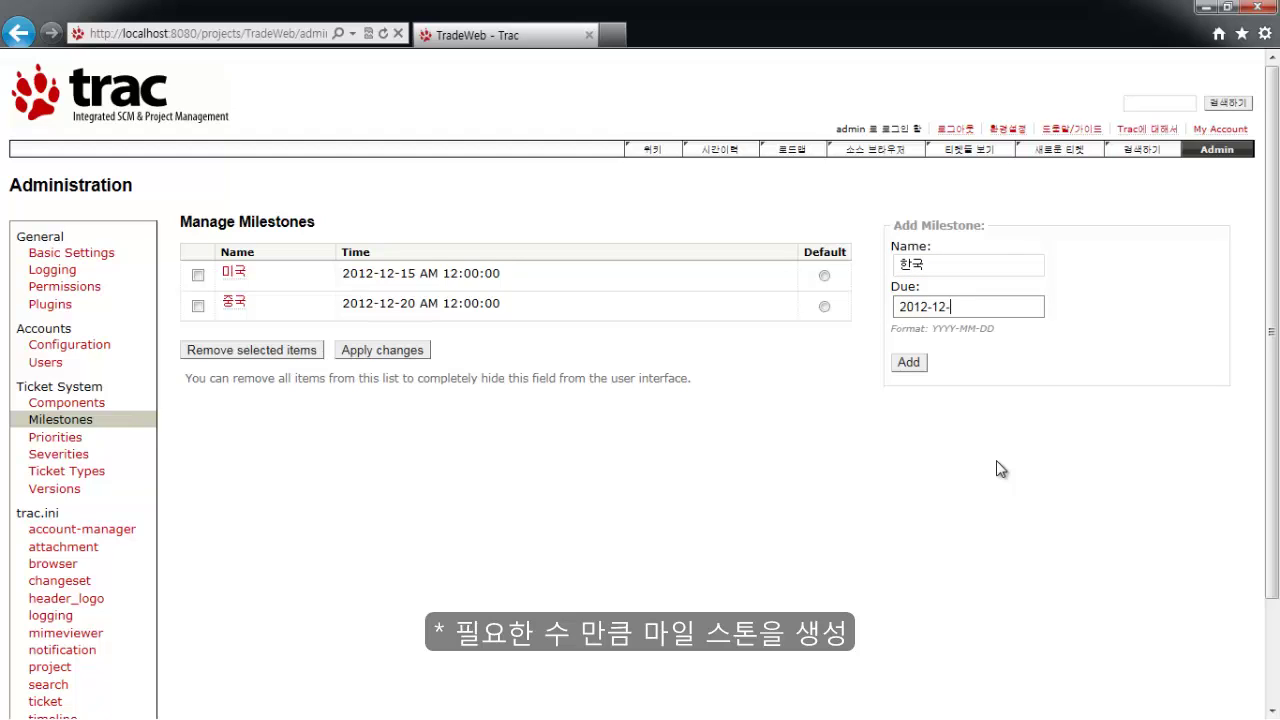
left_click(906, 363)
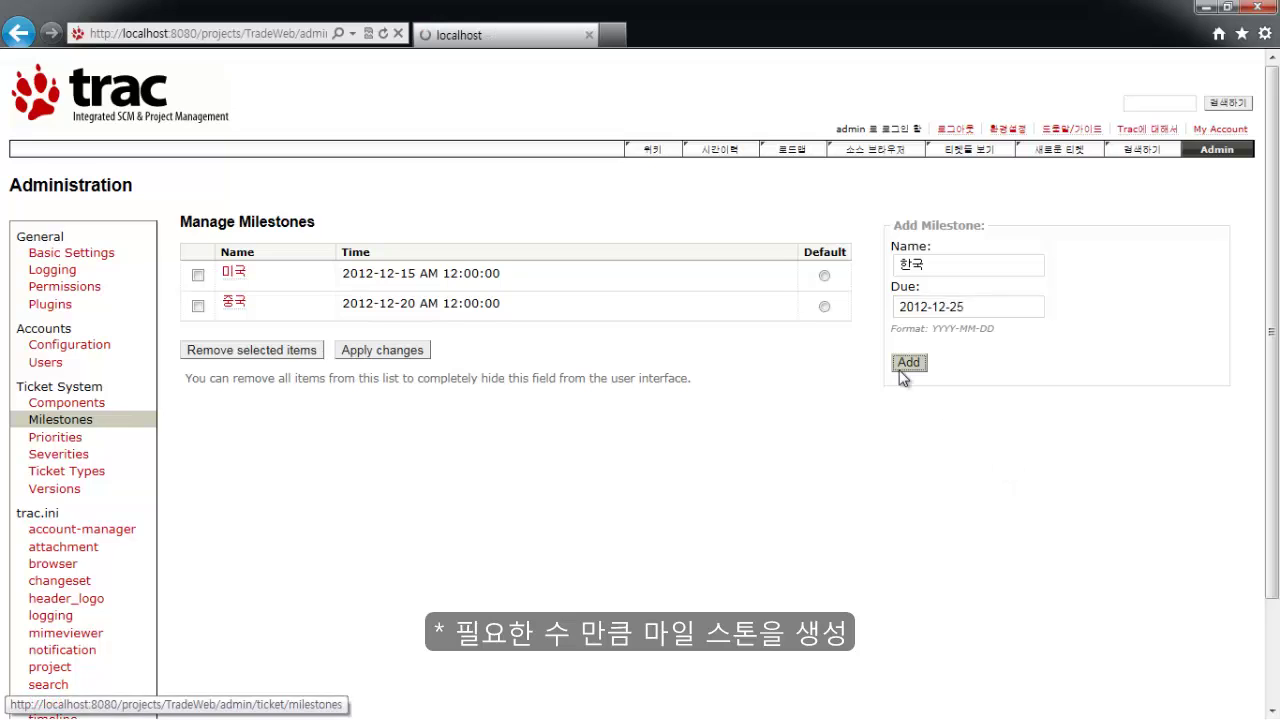
left_click(234, 334)
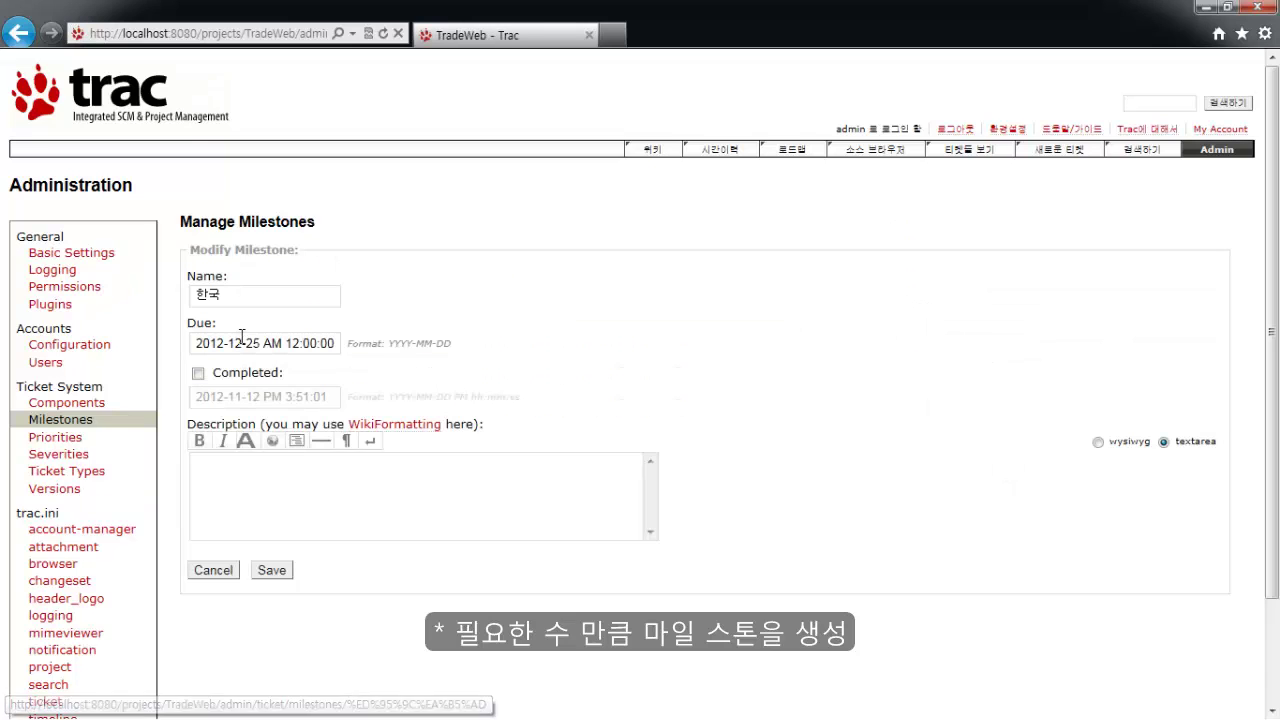
left_click(260, 514)
type("한")
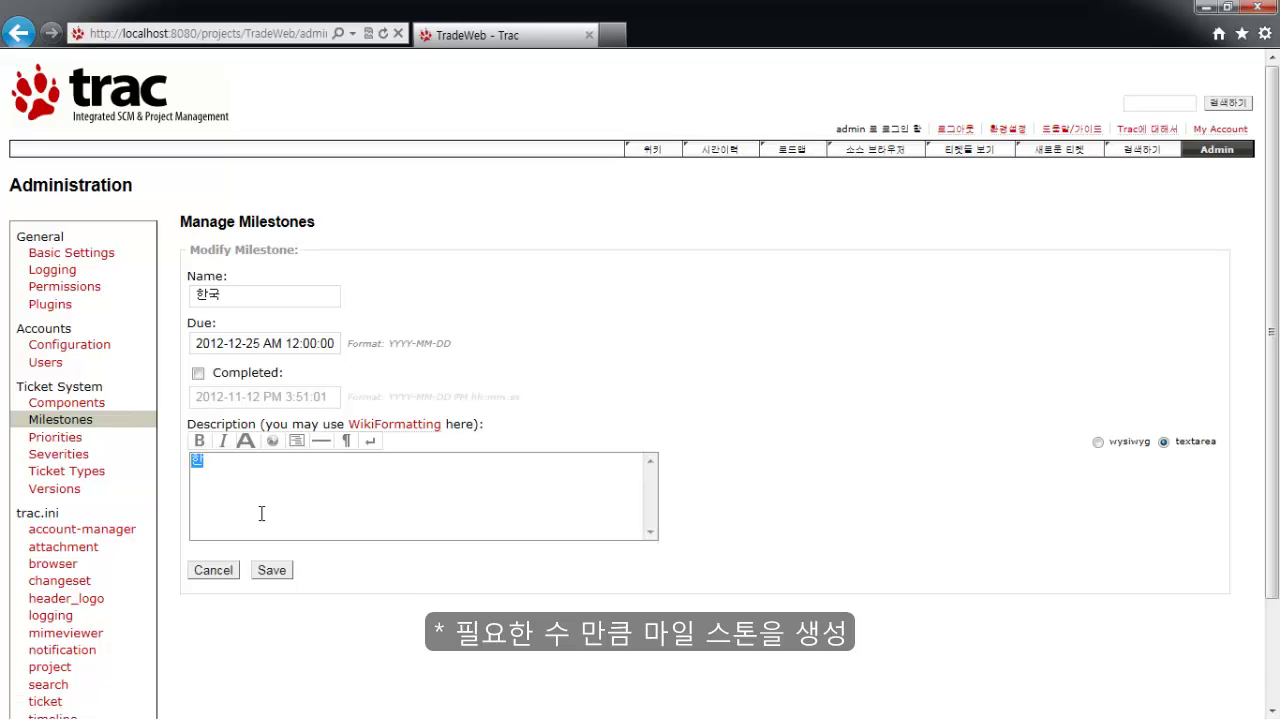
type("국지사가 행")
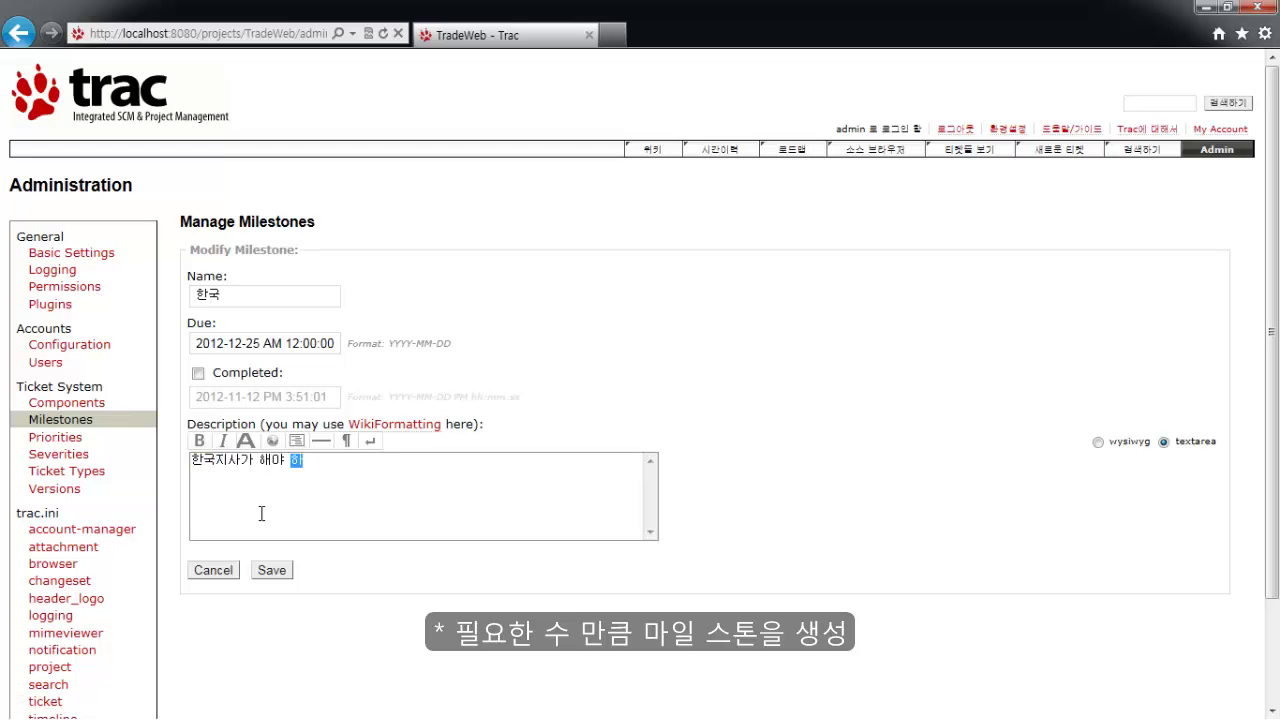
type("야 할 일을 표시")
left_click(271, 571)
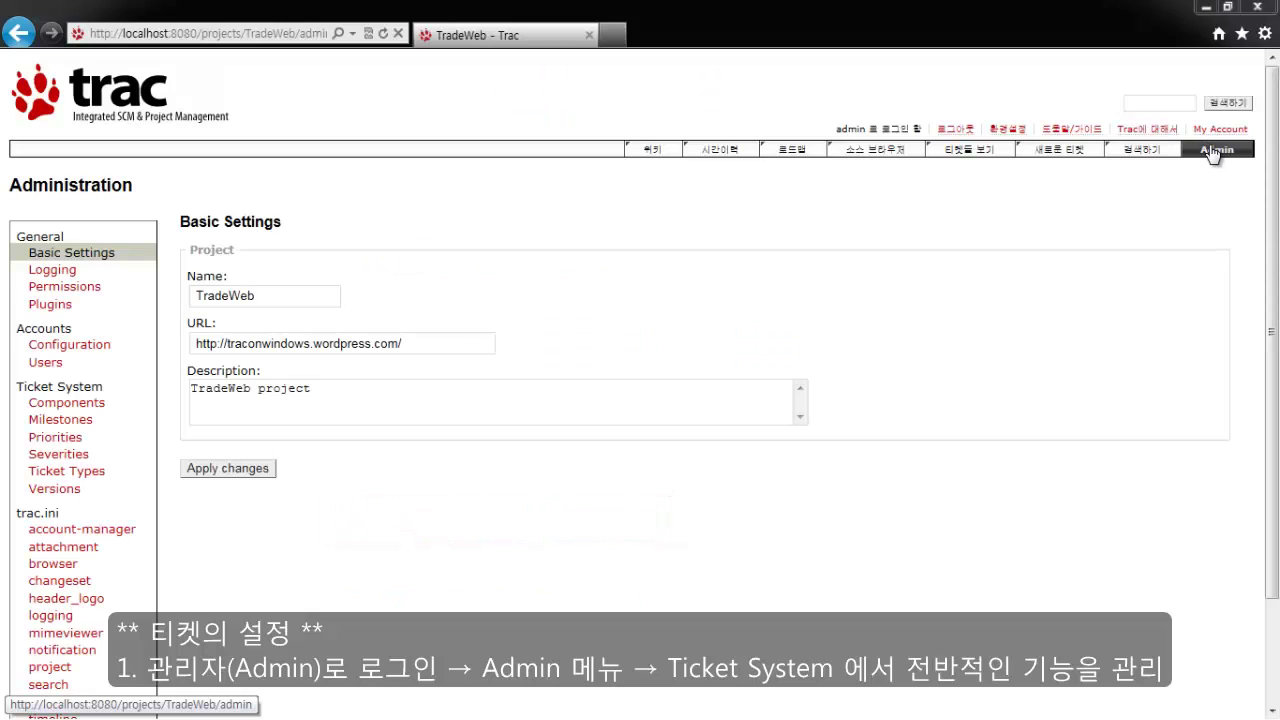
left_click(1212, 150)
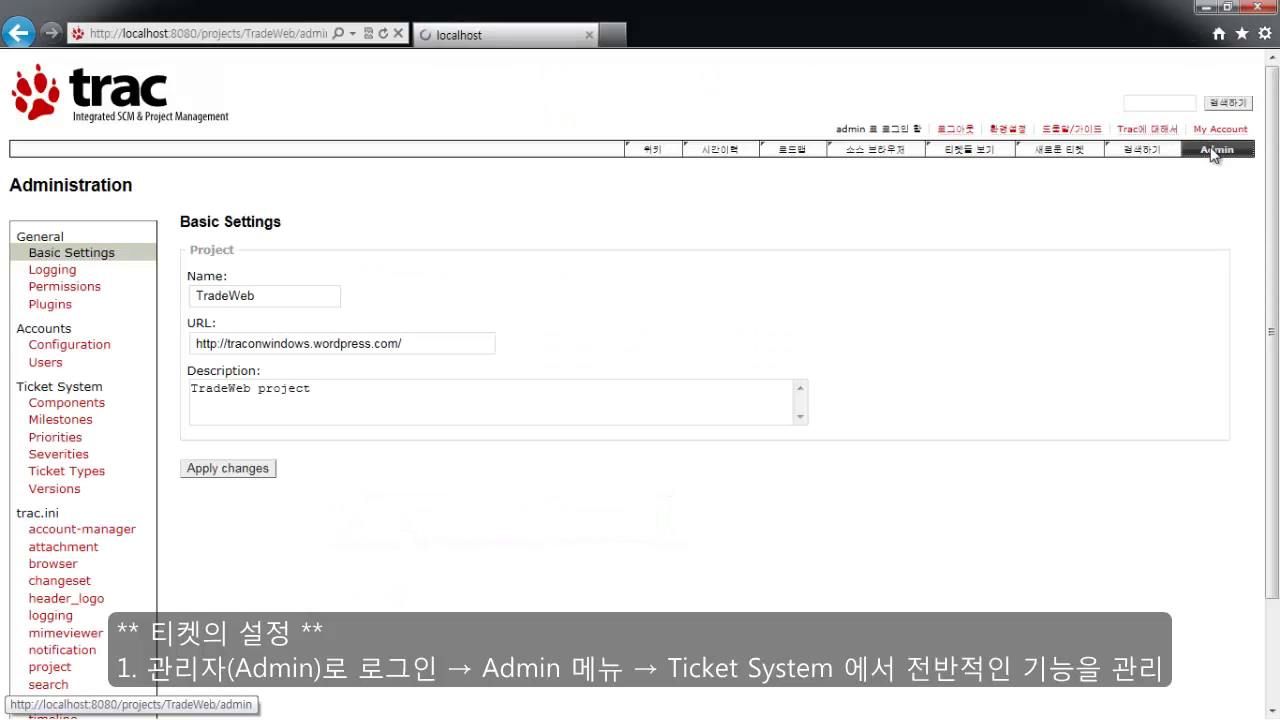
Review the ticket components, priorities and types (문제점, 개선사항, 해야할 일) before creating a ticket.
left_click(100, 404)
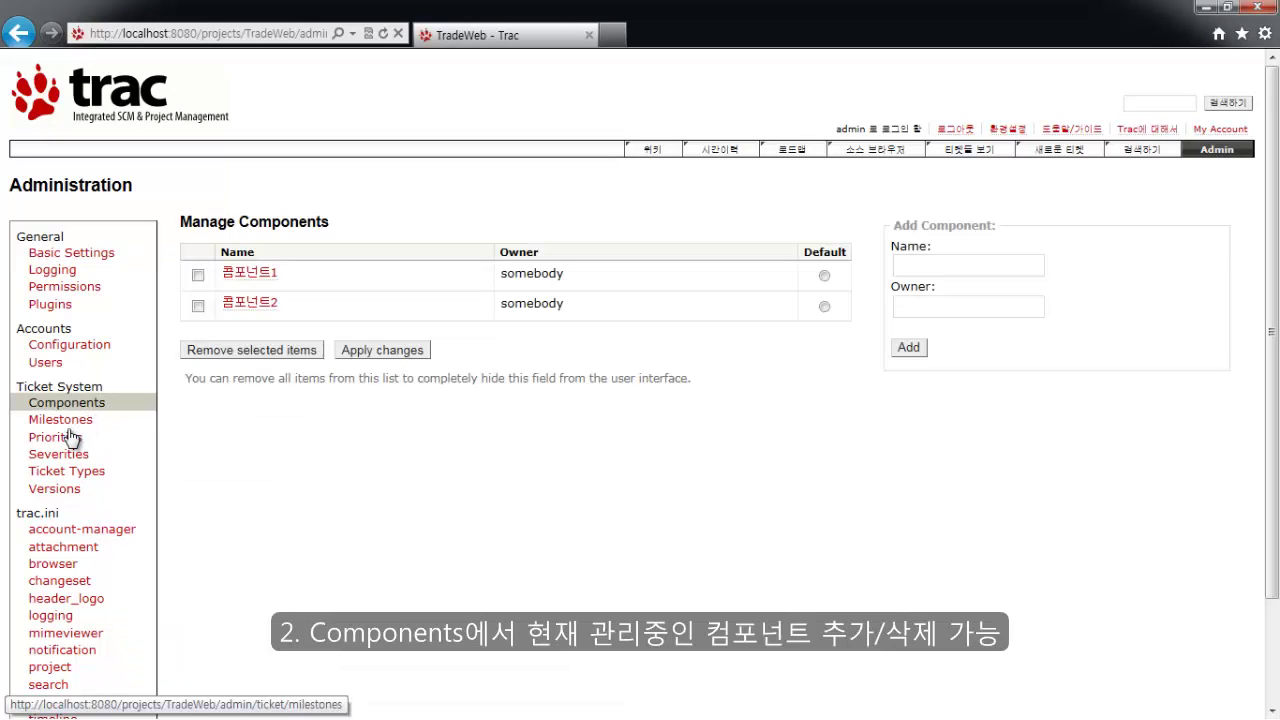
left_click(68, 441)
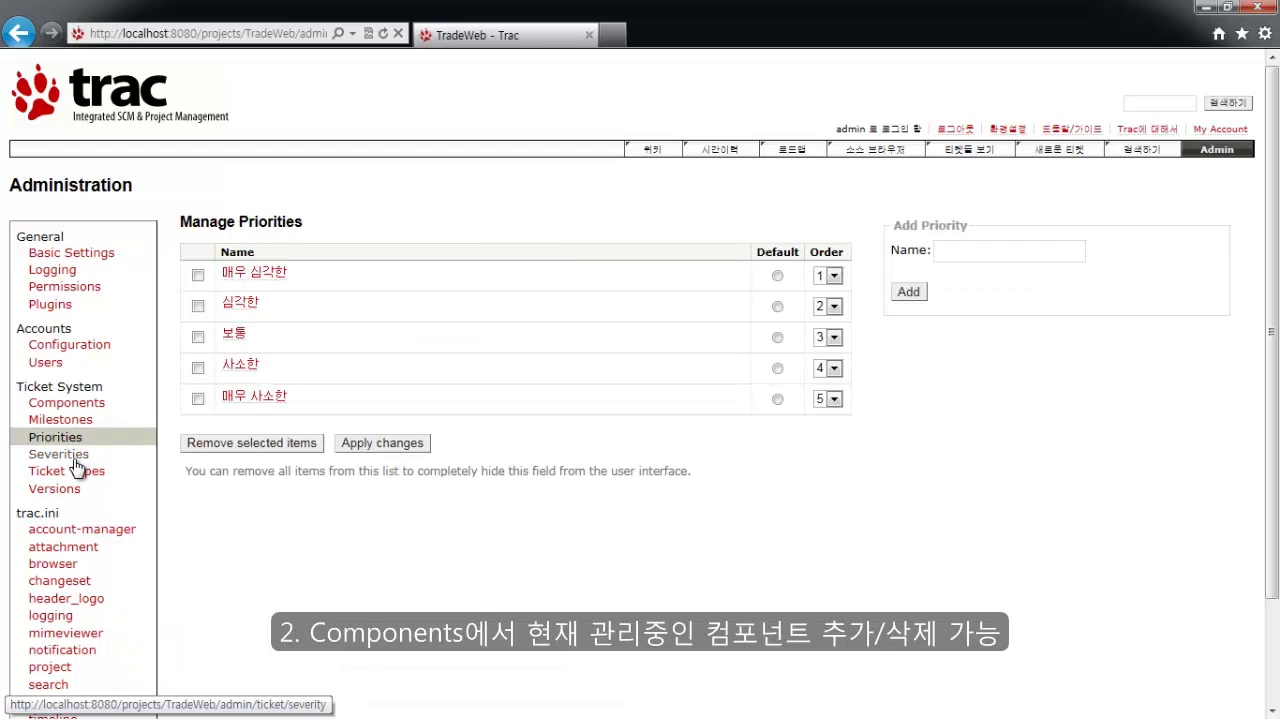
left_click(72, 476)
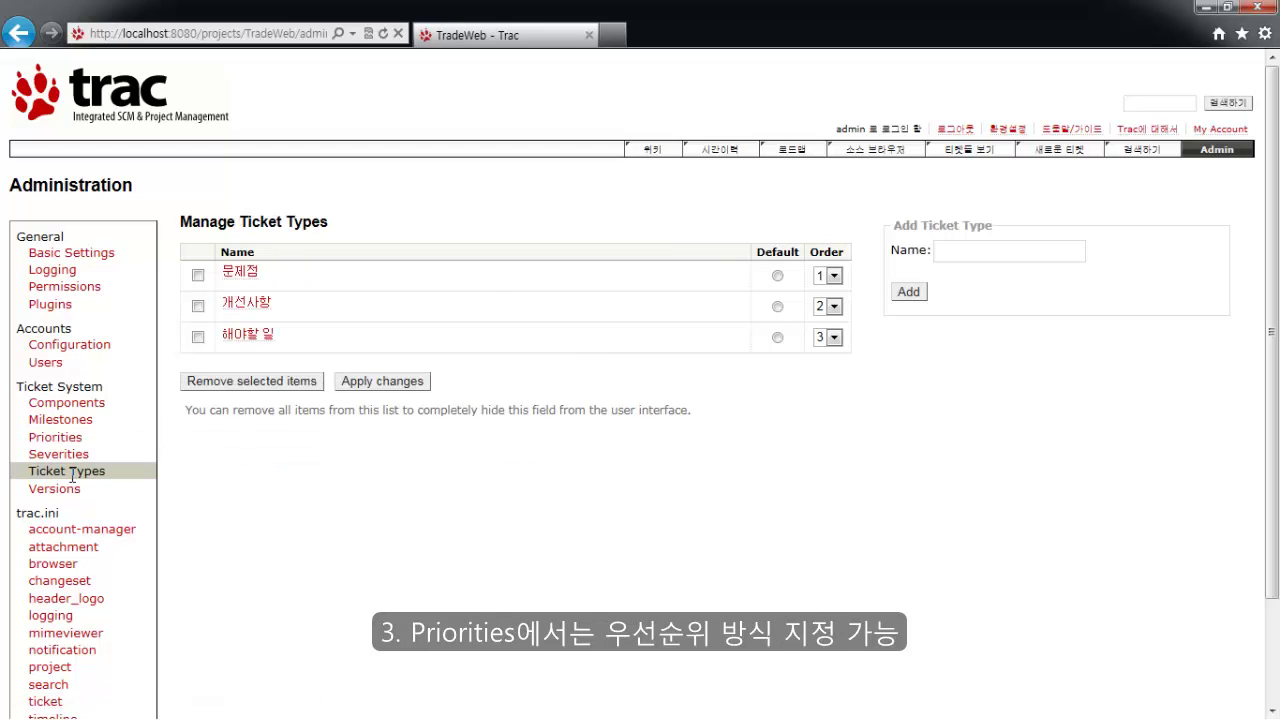
left_click(1043, 152)
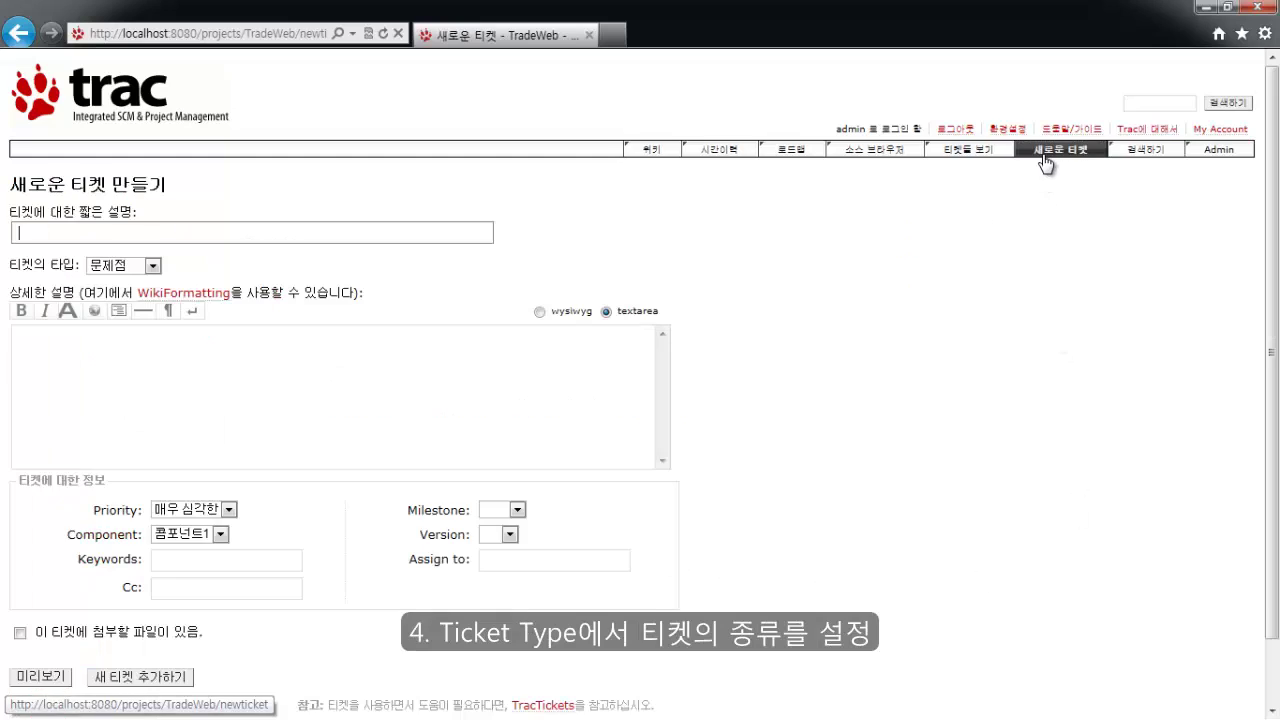
Draft a ticket titled 중국지사가 해야 할 일, type 해야할 일, describing screen design storyboarding.
left_click(231, 232)
type("중")
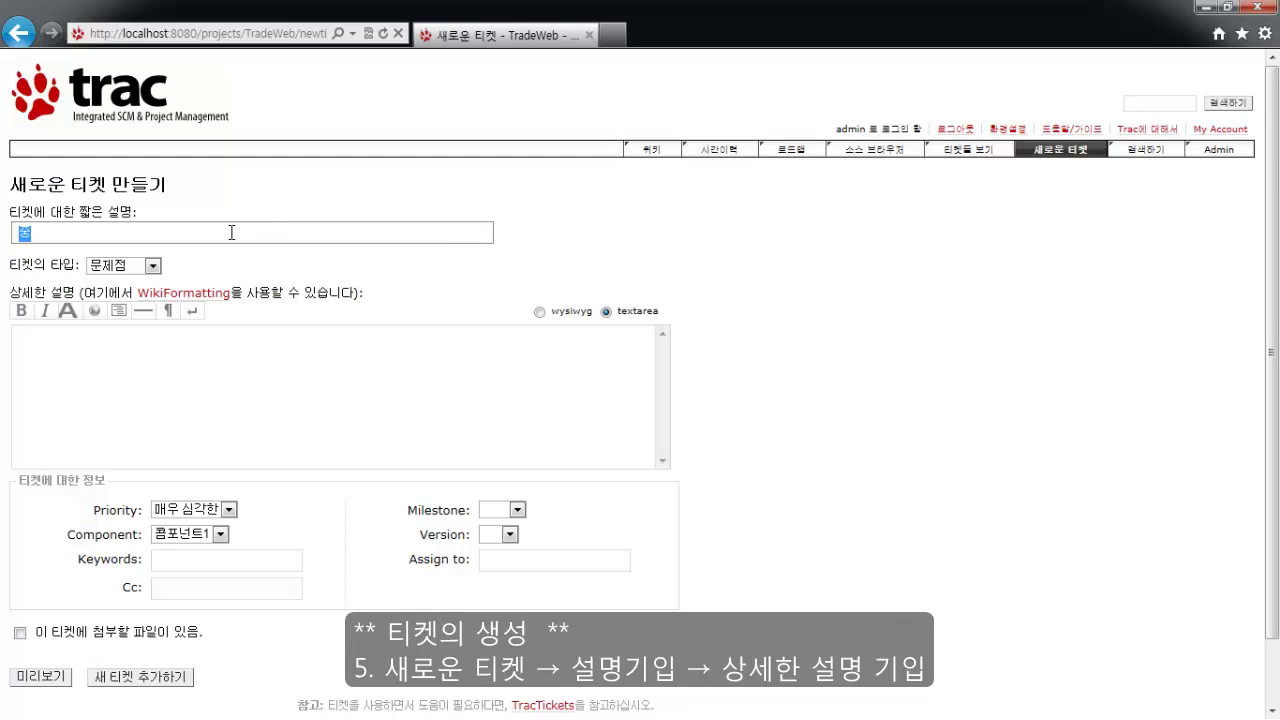
type("국지사가 ㅎ")
type("야 할 일")
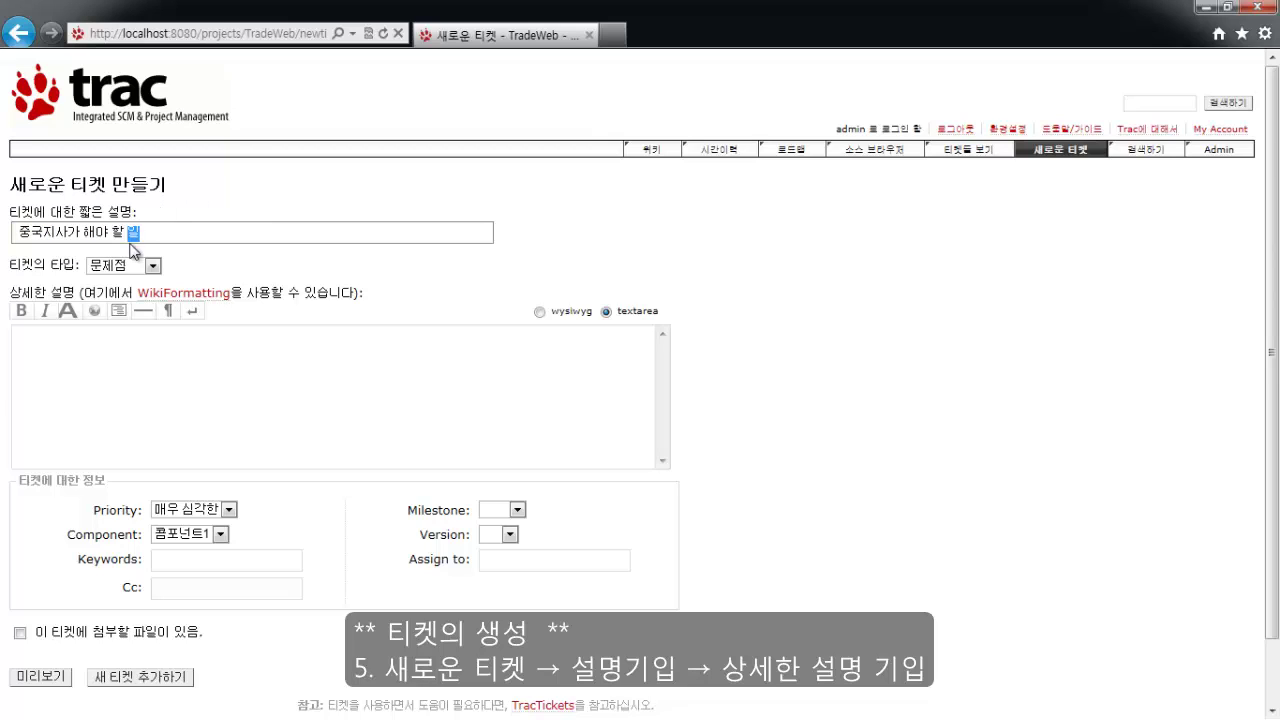
left_click(133, 266)
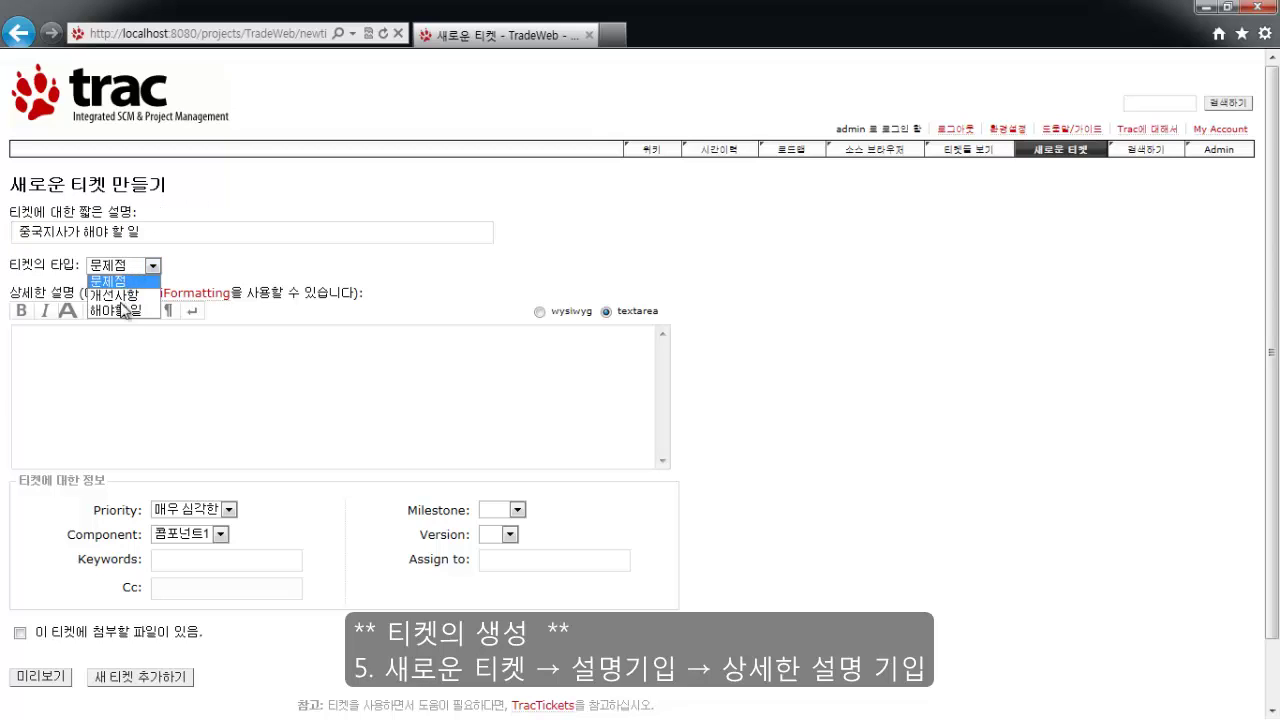
left_click(124, 310)
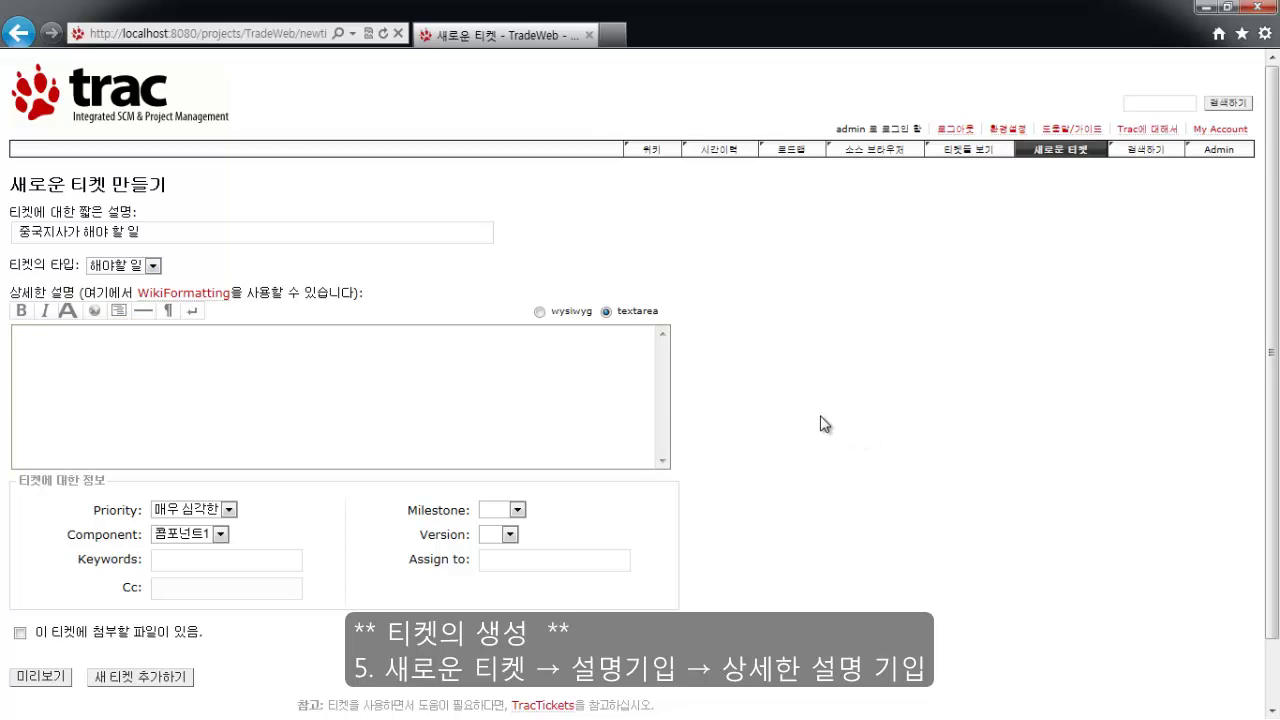
key("Tab")
type("중국 지사 개발자는 화며면설")
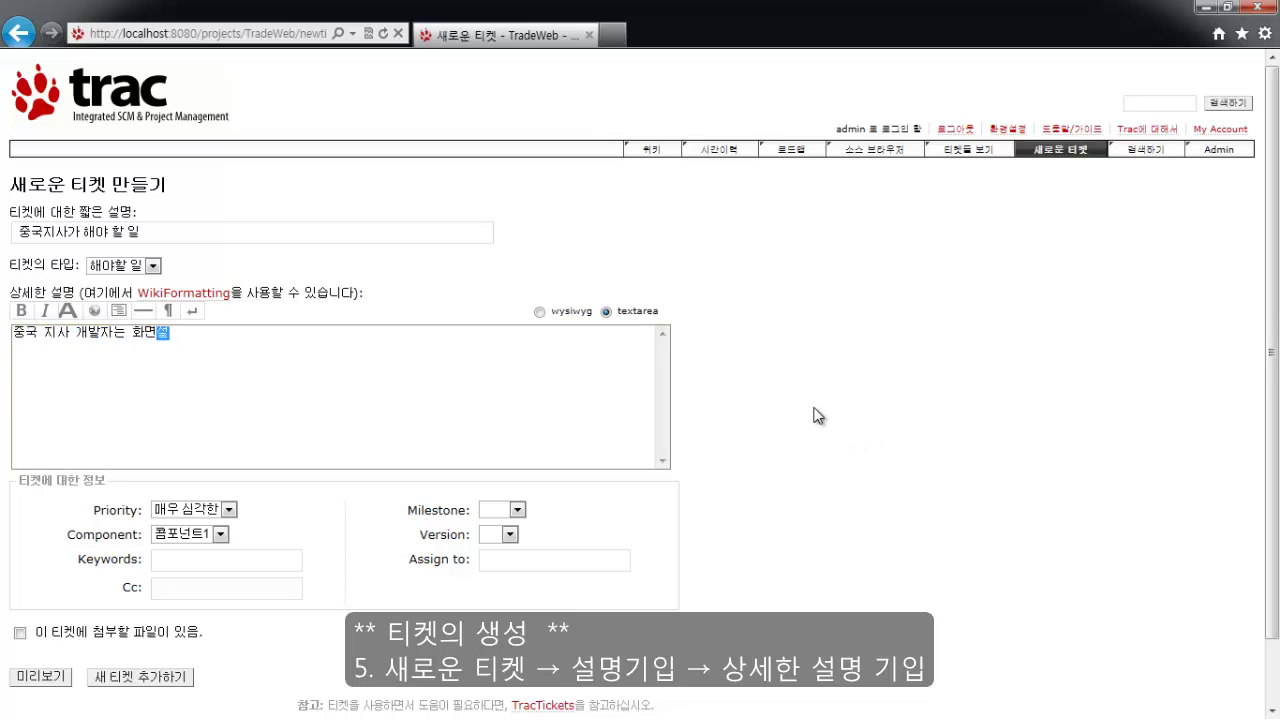
type("계를 구상할하여, 스")
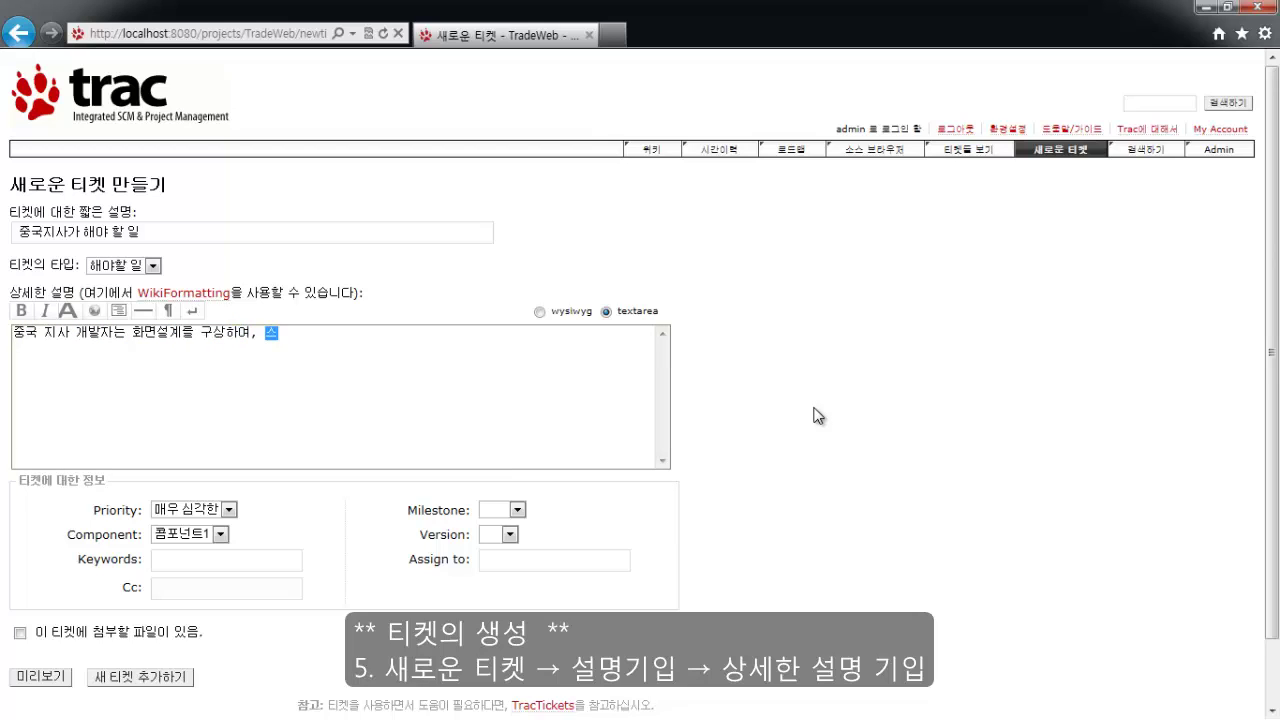
type("토리보드로 작서성합니다.")
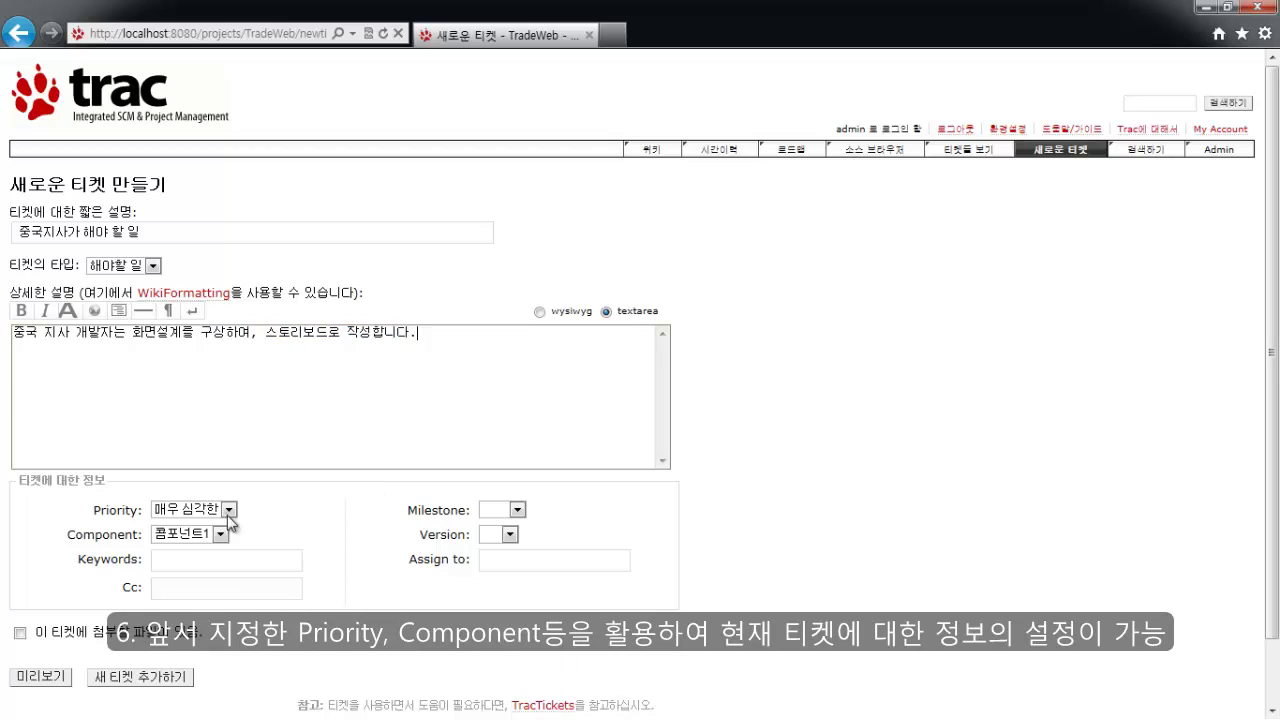
Set priority 보통, component 콤포넌트2, milestone 중국, version 1.0, and submit the ticket as #1.
left_click(229, 510)
left_click(205, 554)
left_click(220, 535)
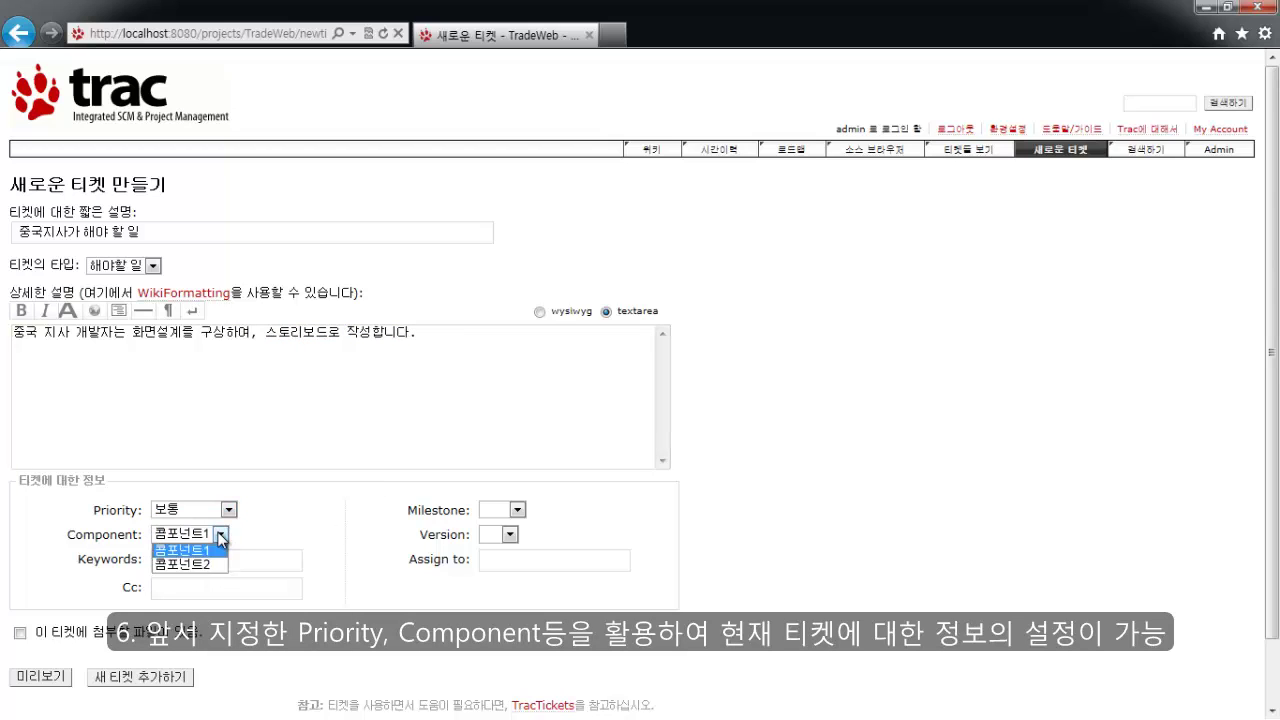
left_click(190, 566)
left_click(517, 510)
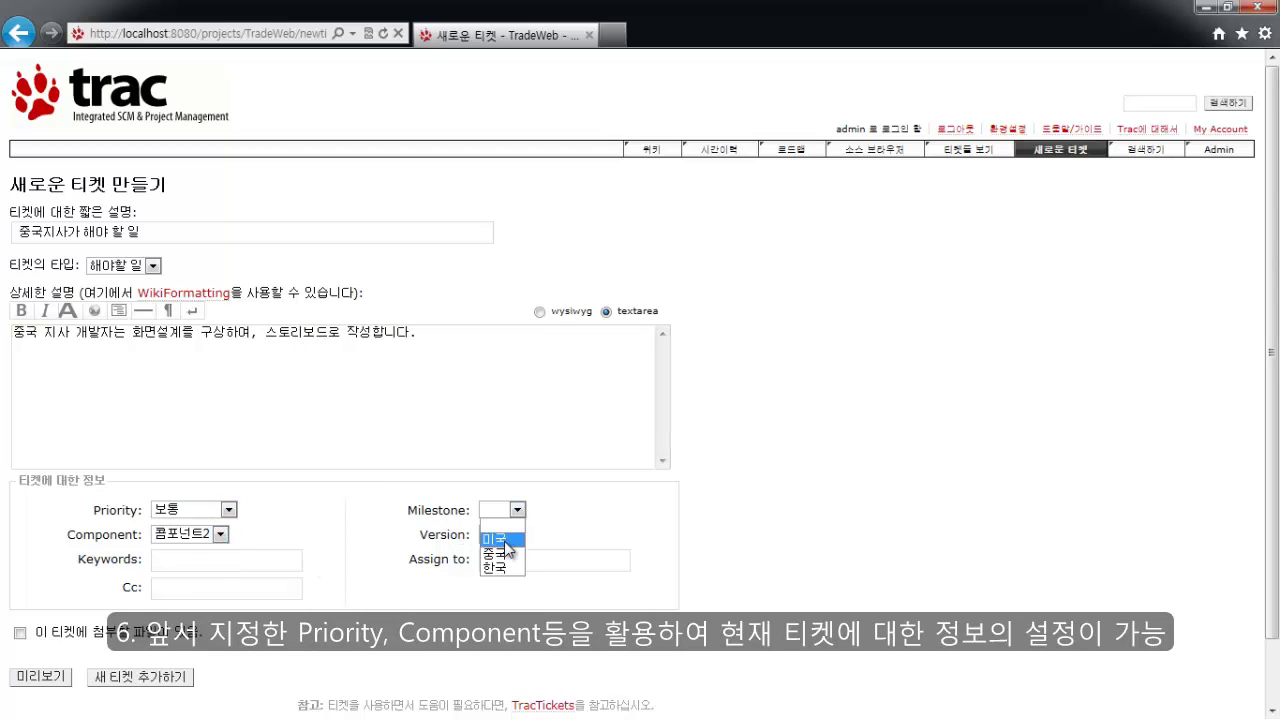
left_click(494, 553)
left_click(509, 536)
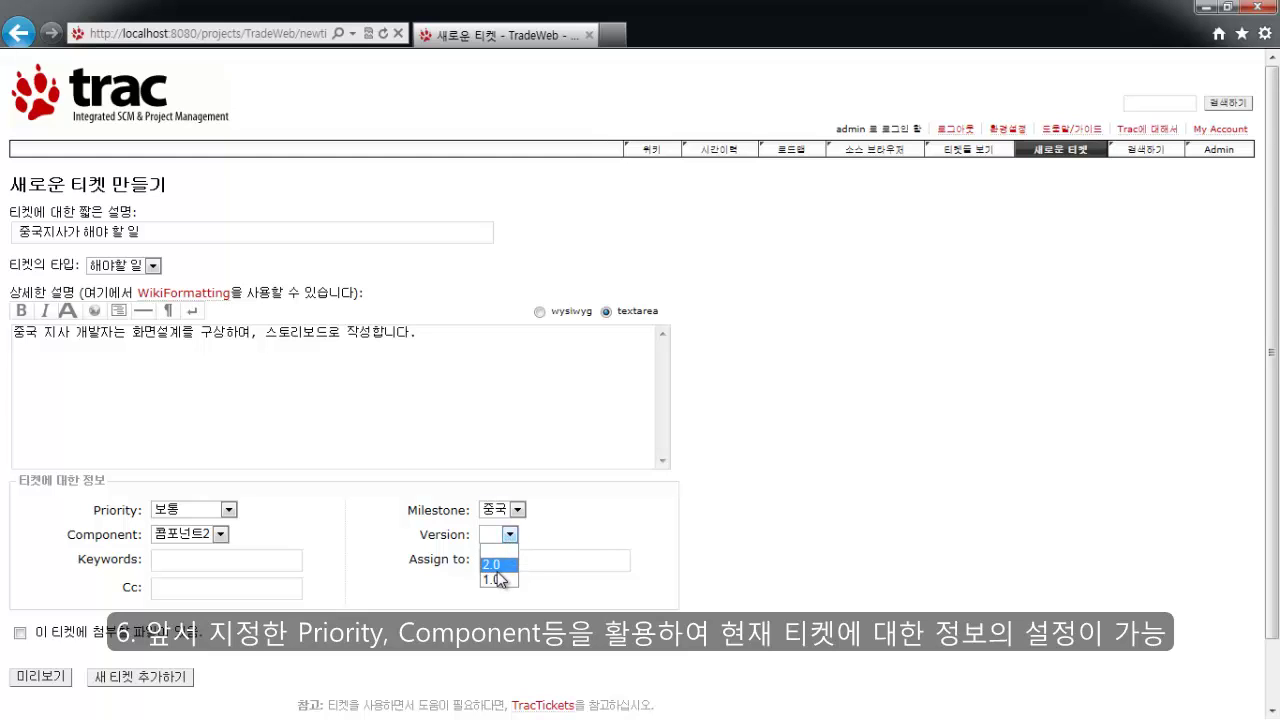
left_click(491, 580)
scroll(298, 558, "down", 1)
left_click(259, 514)
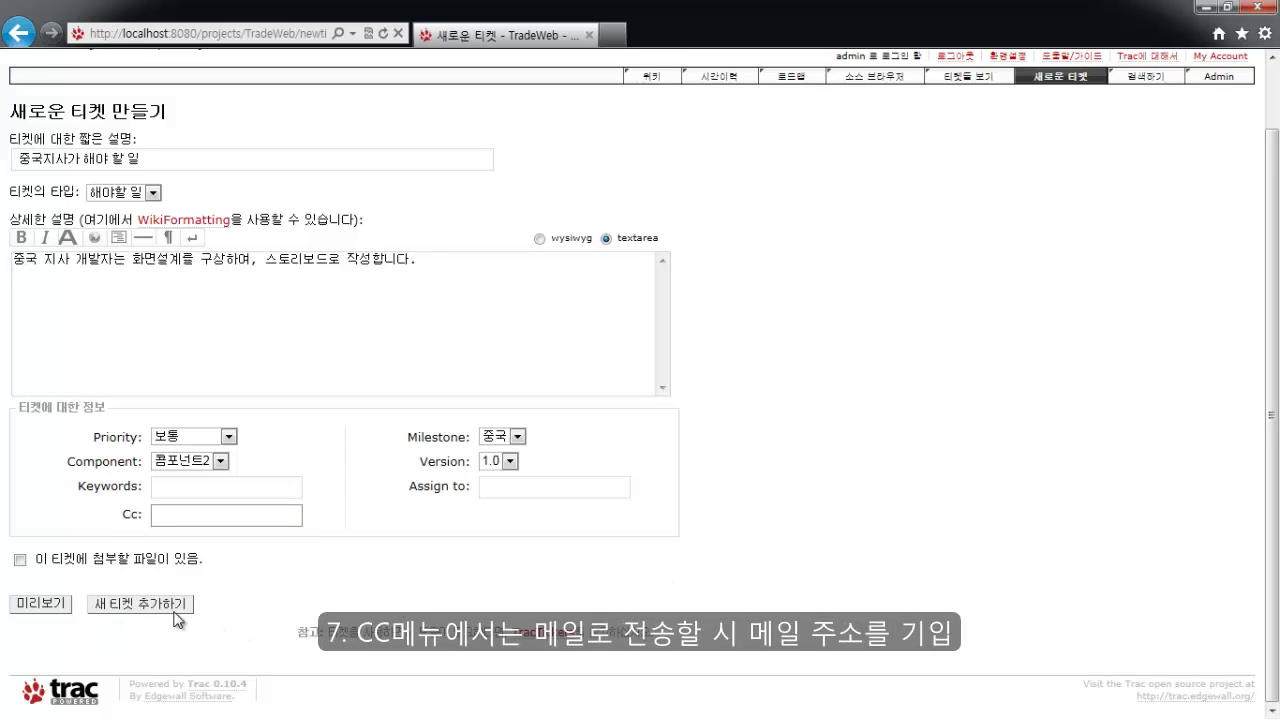
left_click(140, 604)
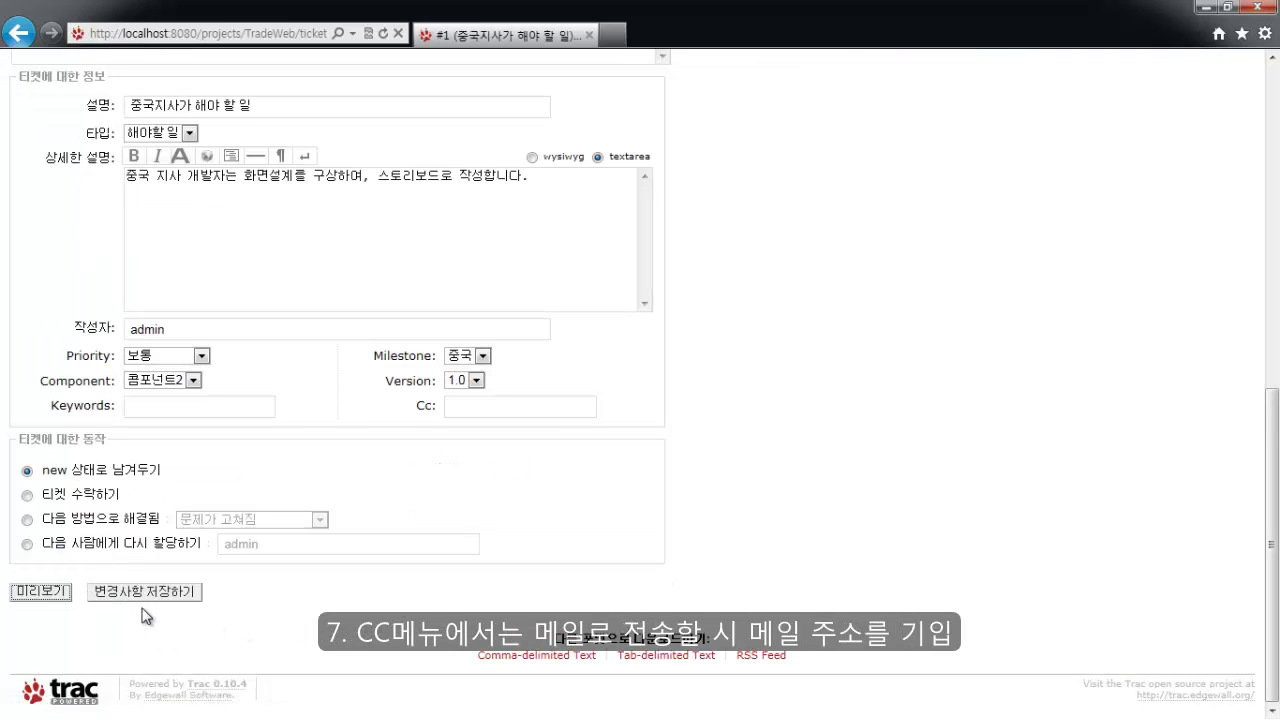
Sign in to the project wiki as the Chinese developer account instead of admin.
scroll(449, 601, "up", 5)
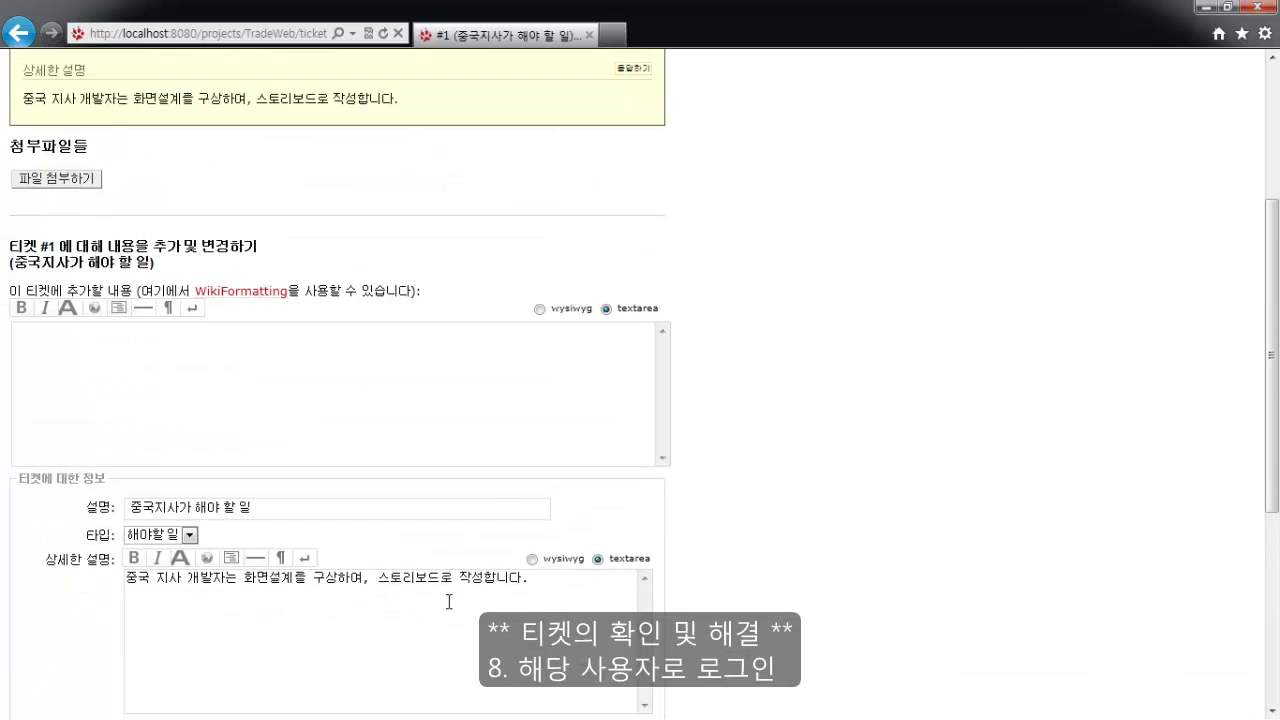
scroll(449, 601, "up", 5)
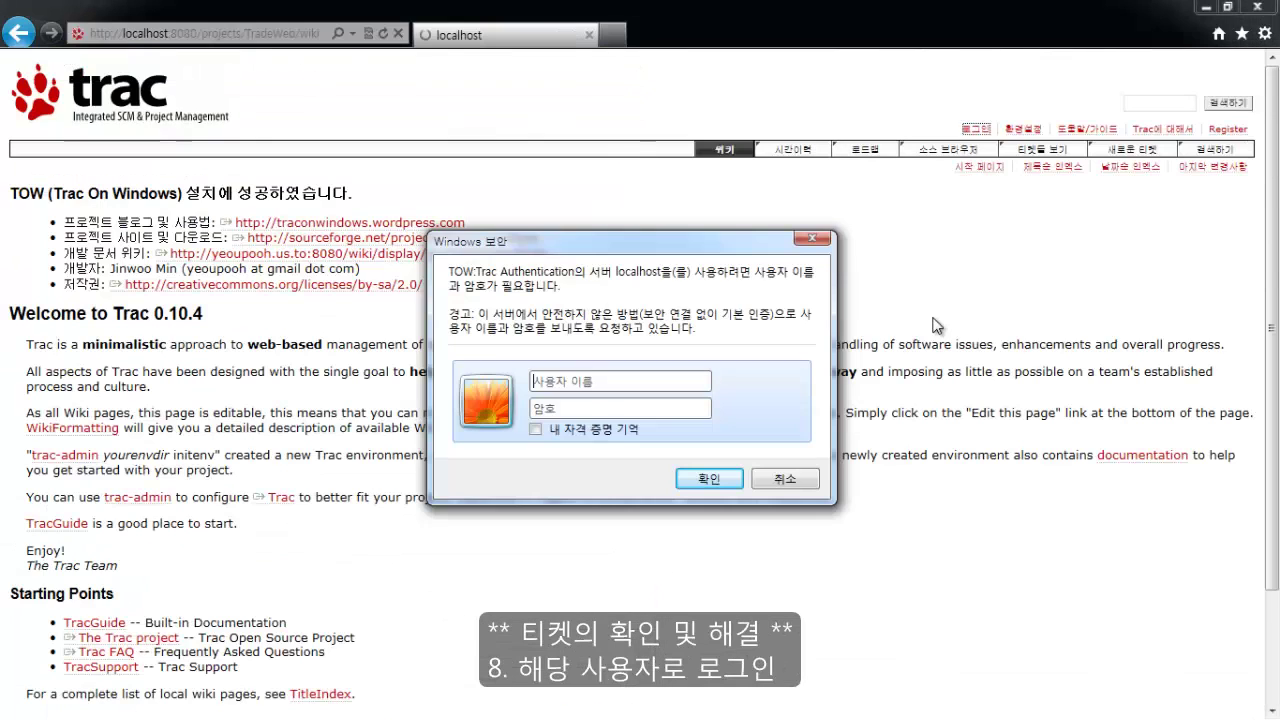
type("C")
key("BackSpace")
key("BackSpace")
type("C")
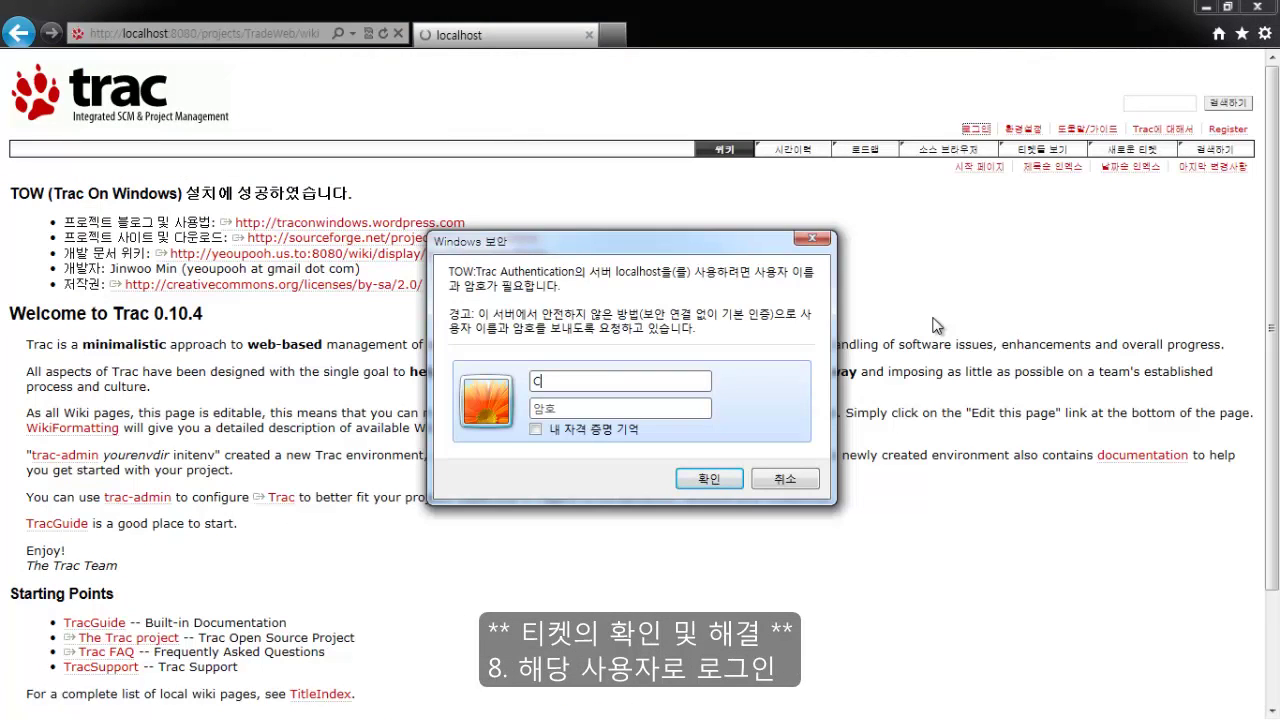
type("china")
key("Return")
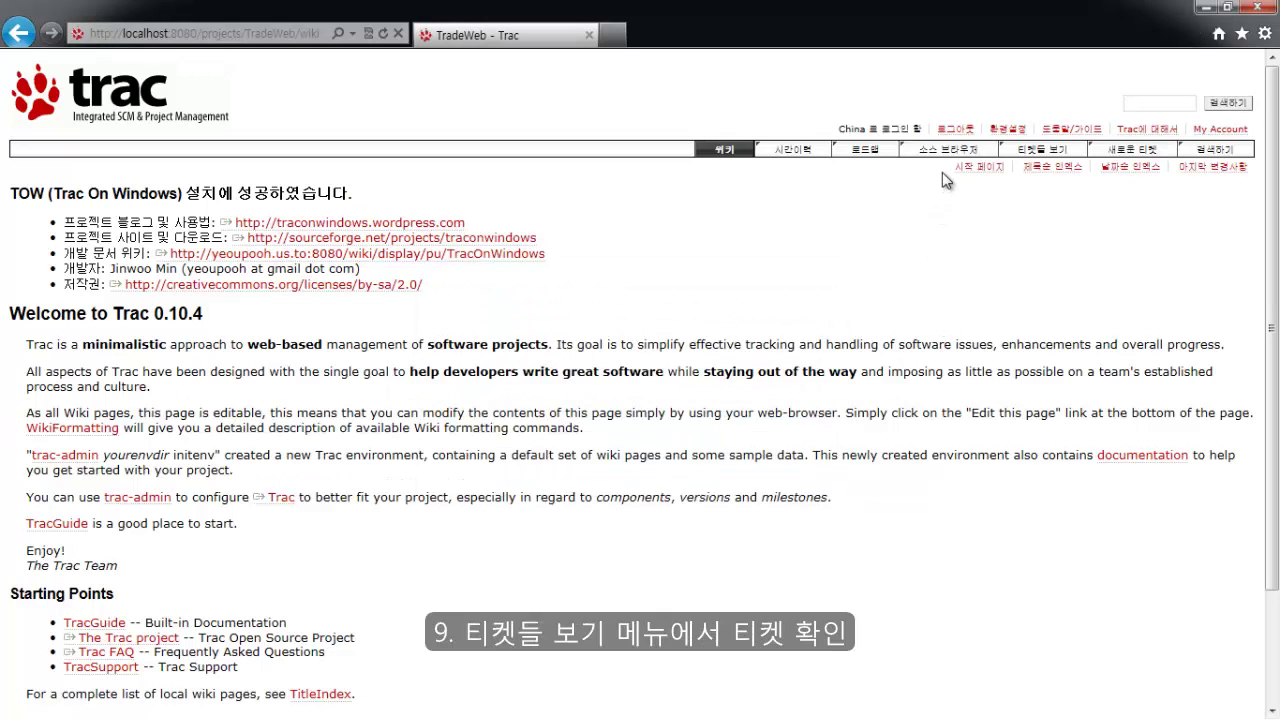
Open ticket #1 from the active tickets report and begin a reply.
left_click(1043, 160)
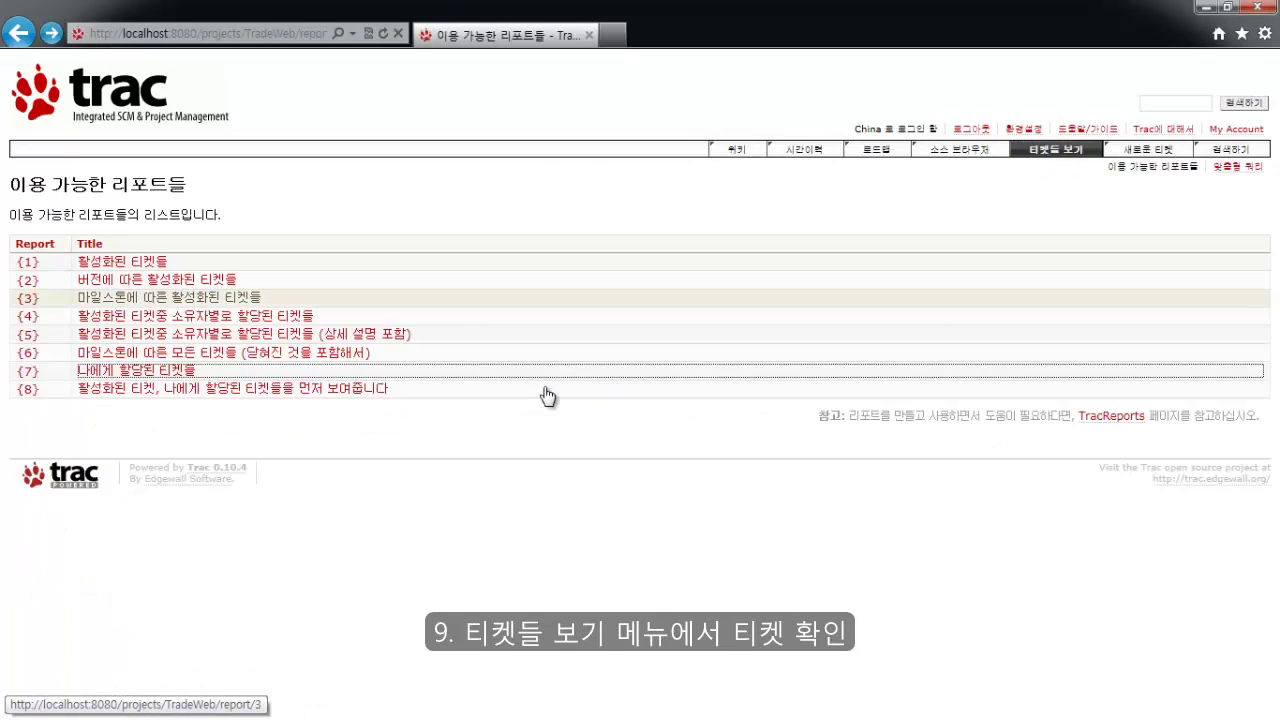
left_click(133, 264)
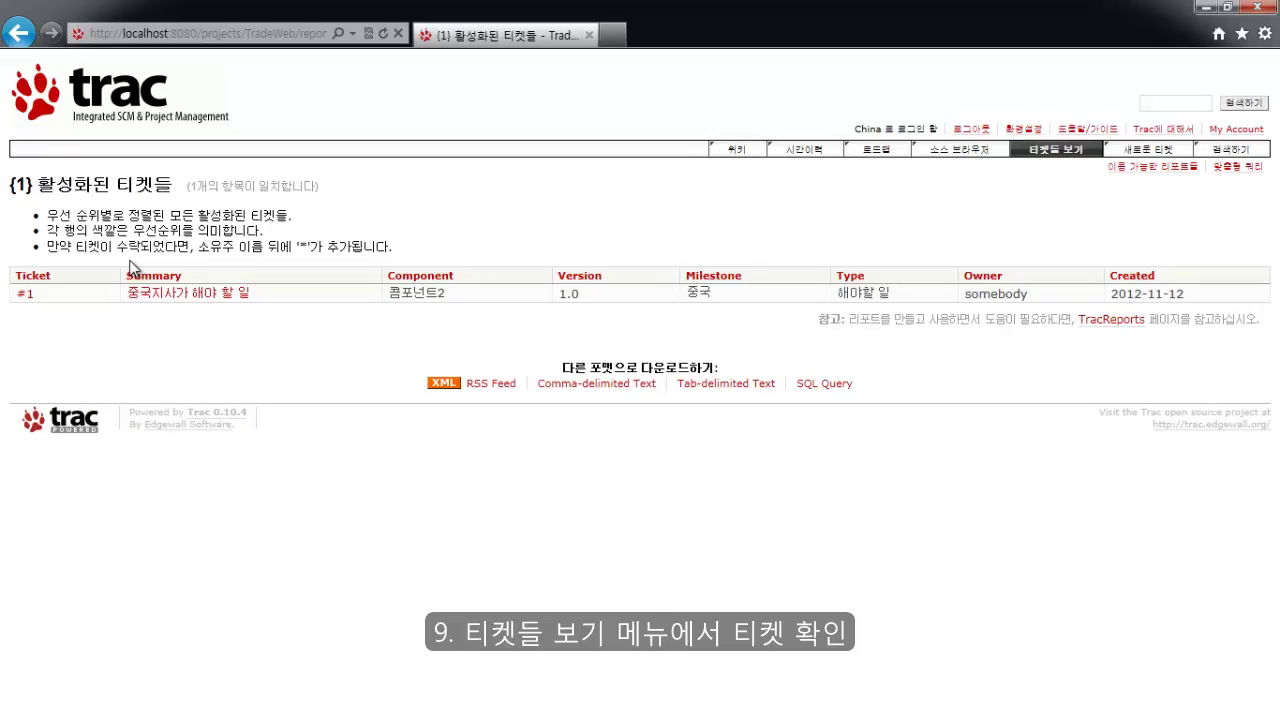
left_click(163, 295)
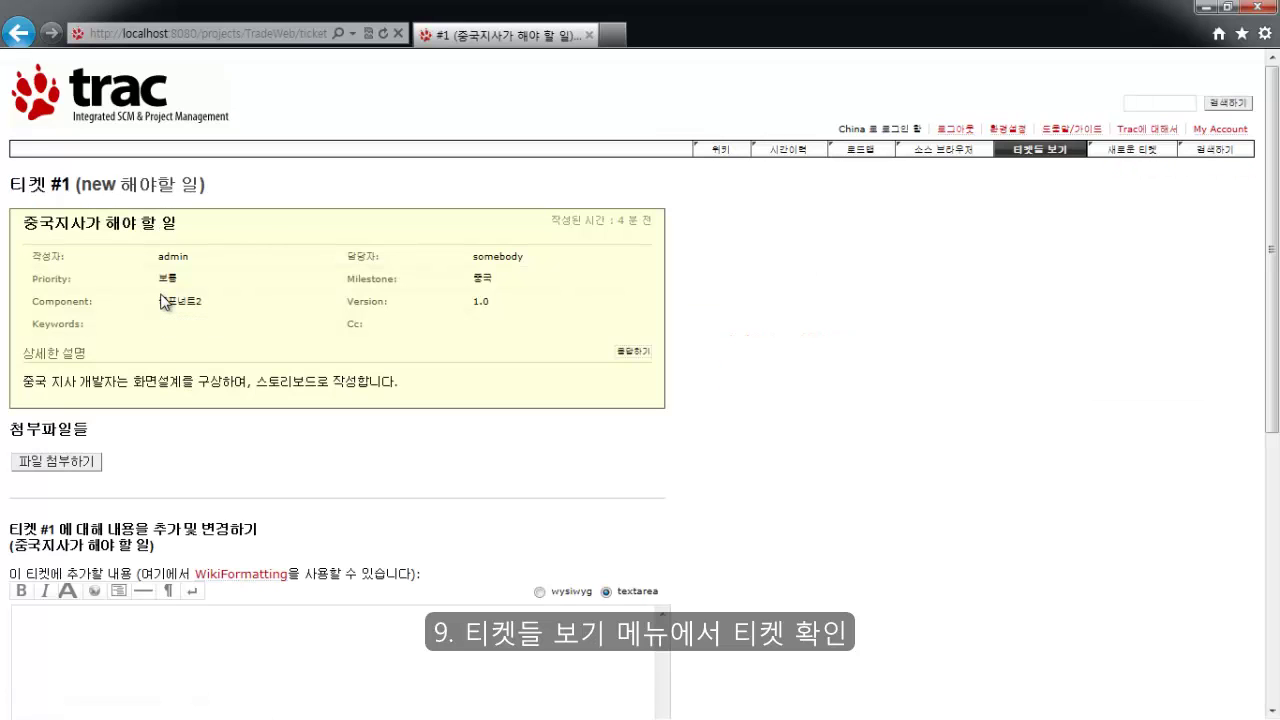
left_click(636, 352)
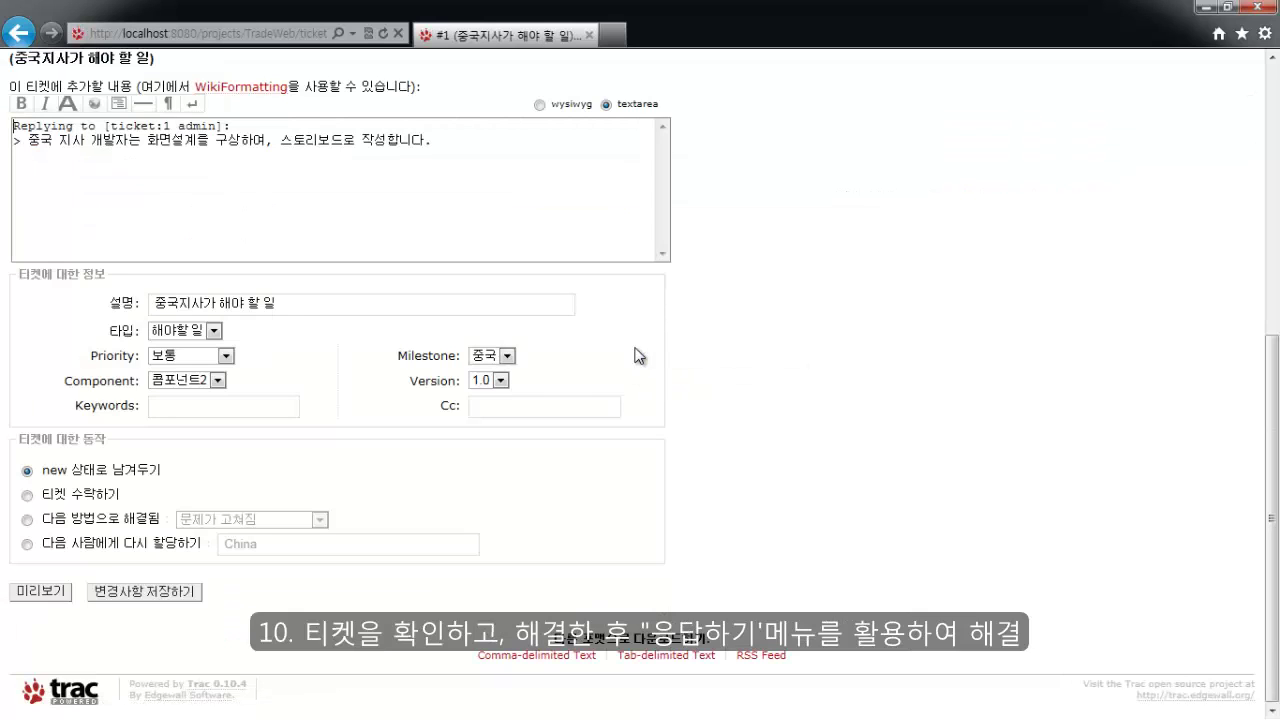
Close ticket #1 with resolution 문제가 고쳐짐 and save the change.
left_click(51, 546)
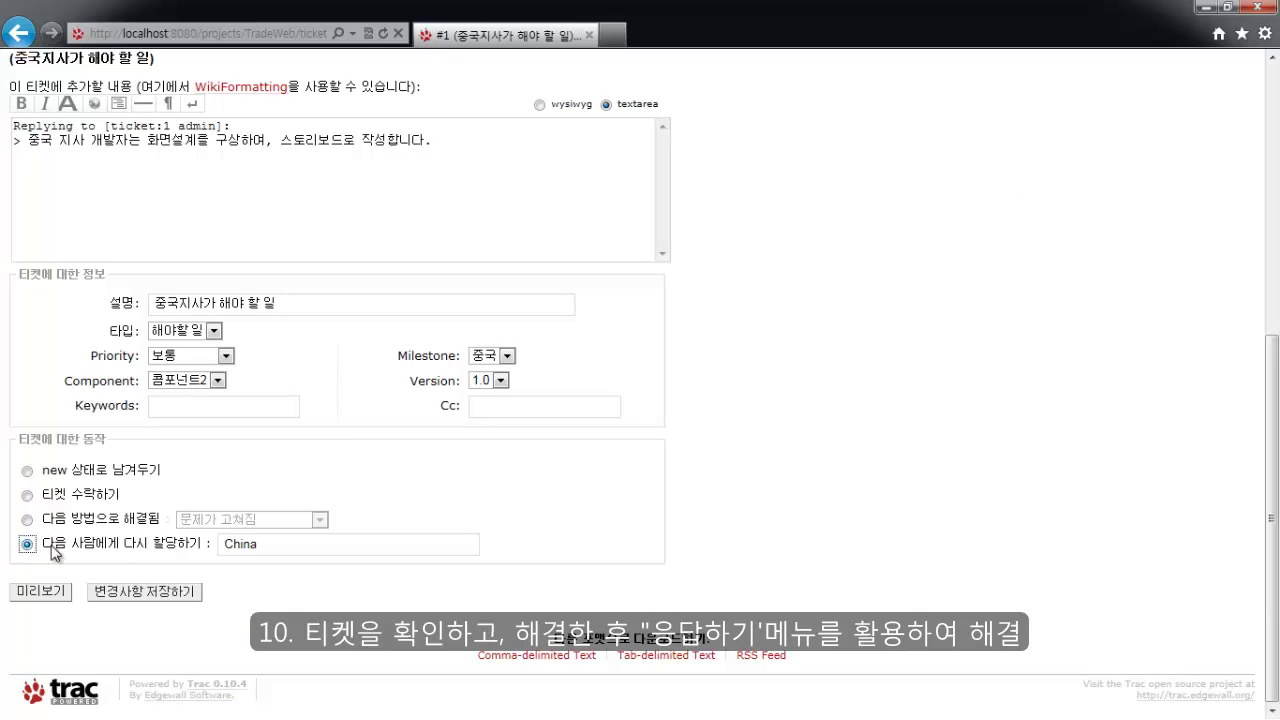
double_click(296, 543)
left_click(300, 550)
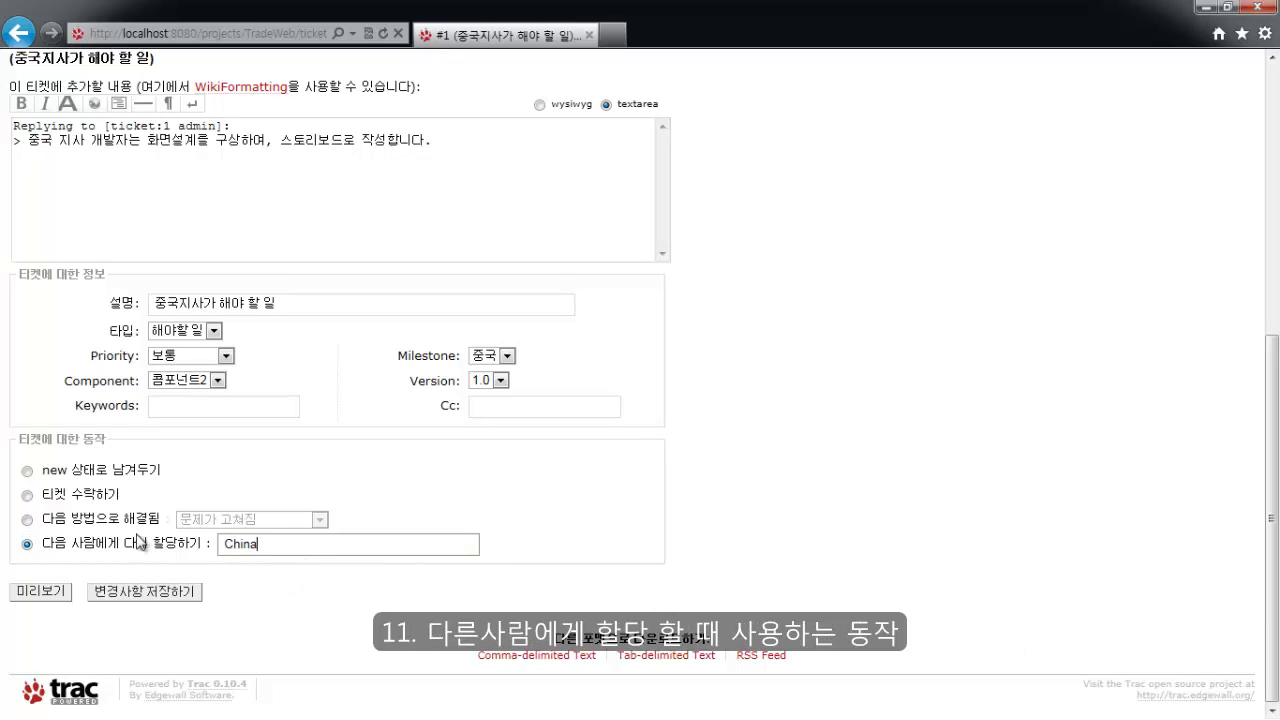
left_click(27, 520)
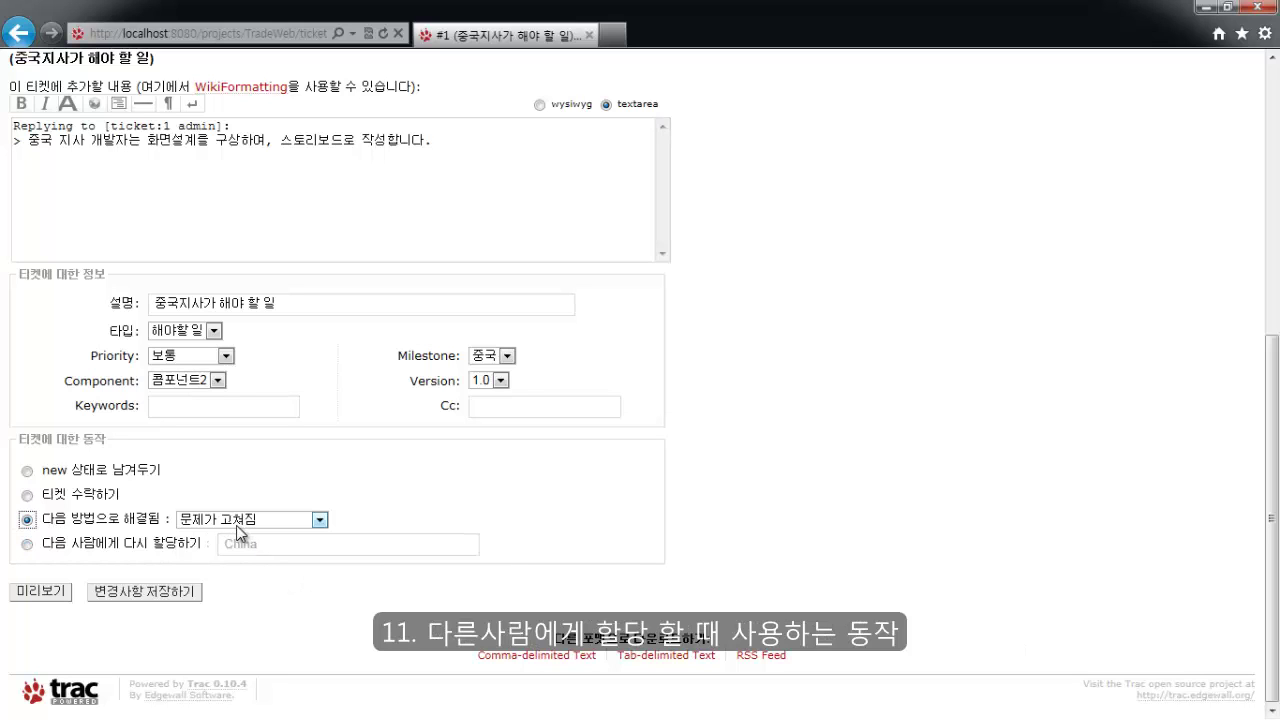
left_click(160, 594)
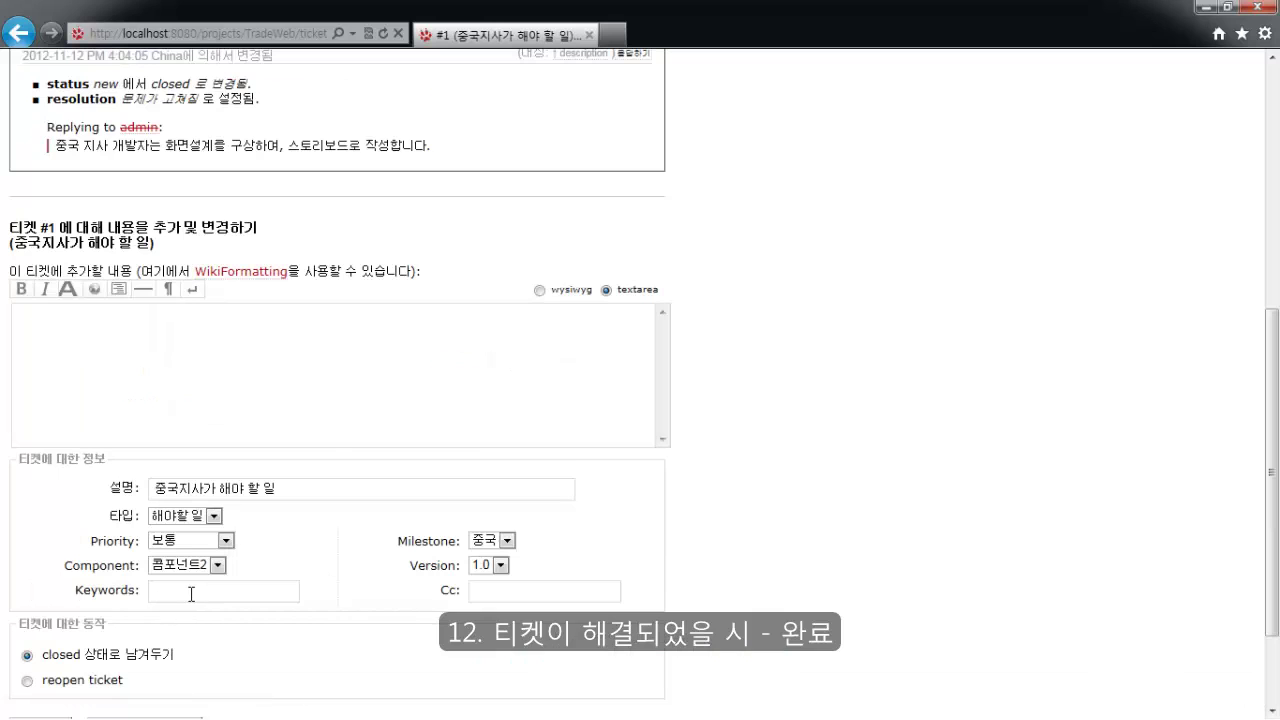
scroll(191, 594, "up", 1)
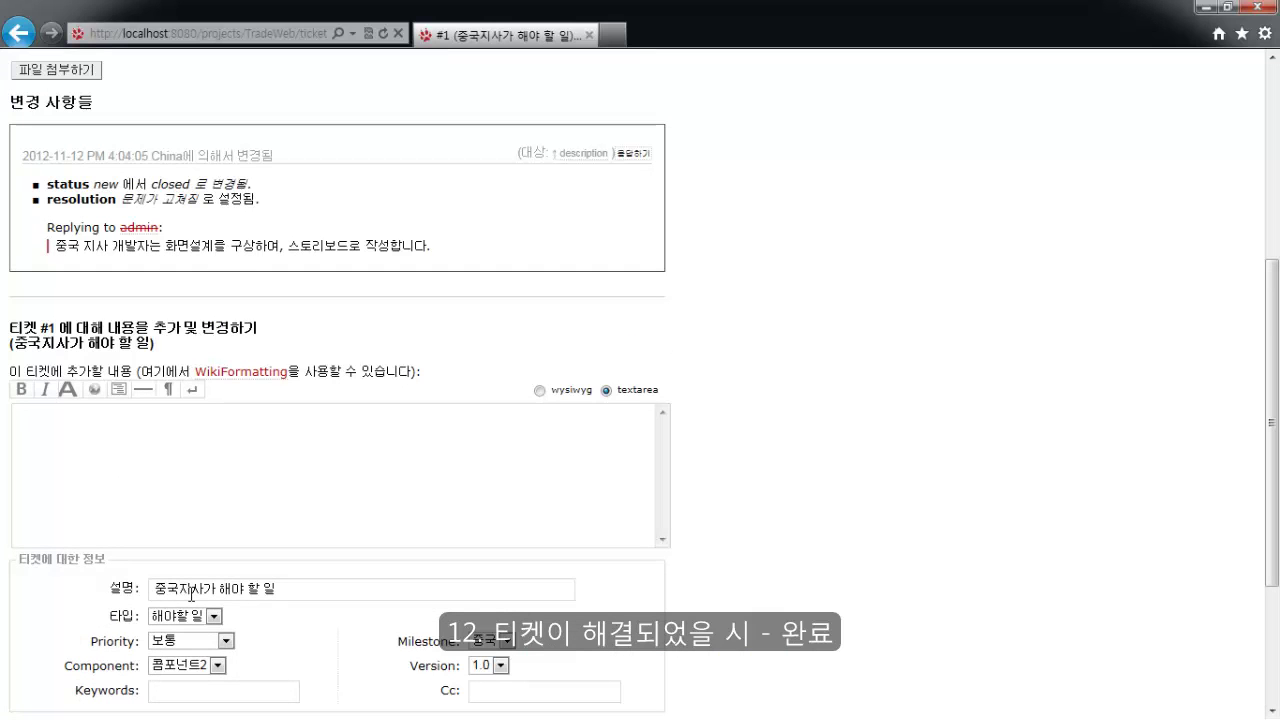
scroll(413, 601, "up", 1)
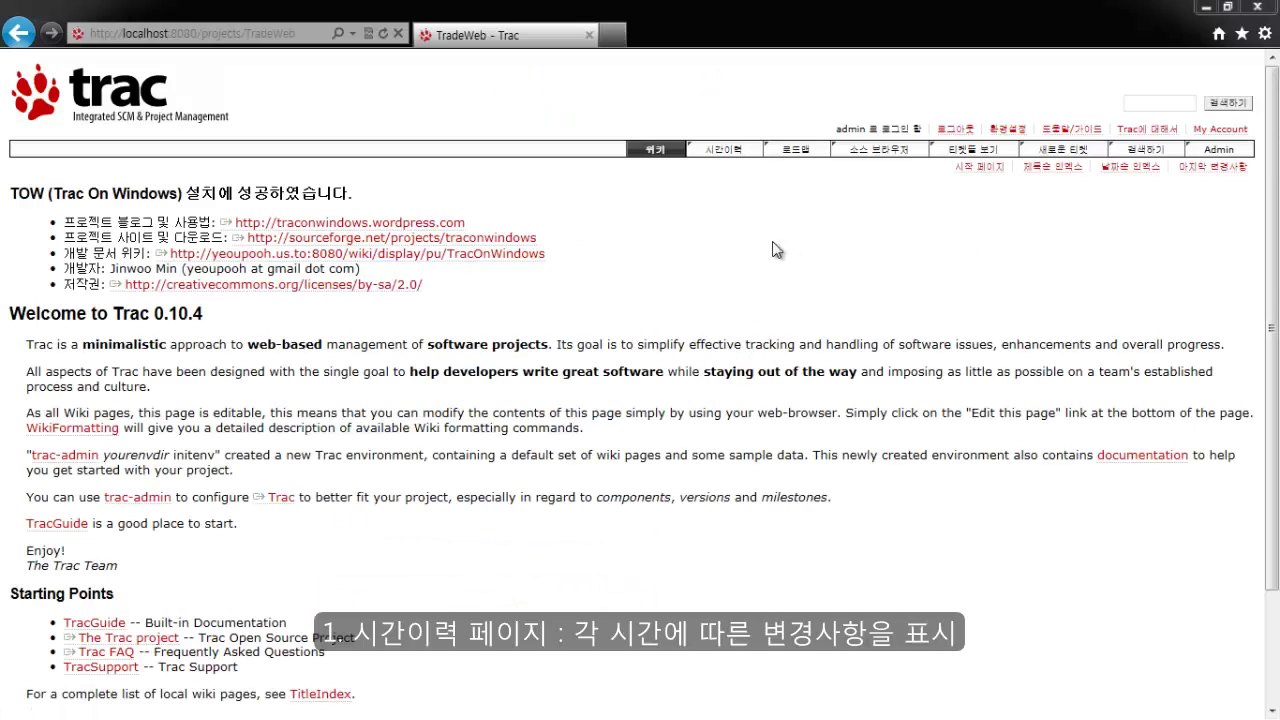
Check ticket #1's closure on the timeline and milestone 중국 at 100% on the roadmap.
left_click(726, 151)
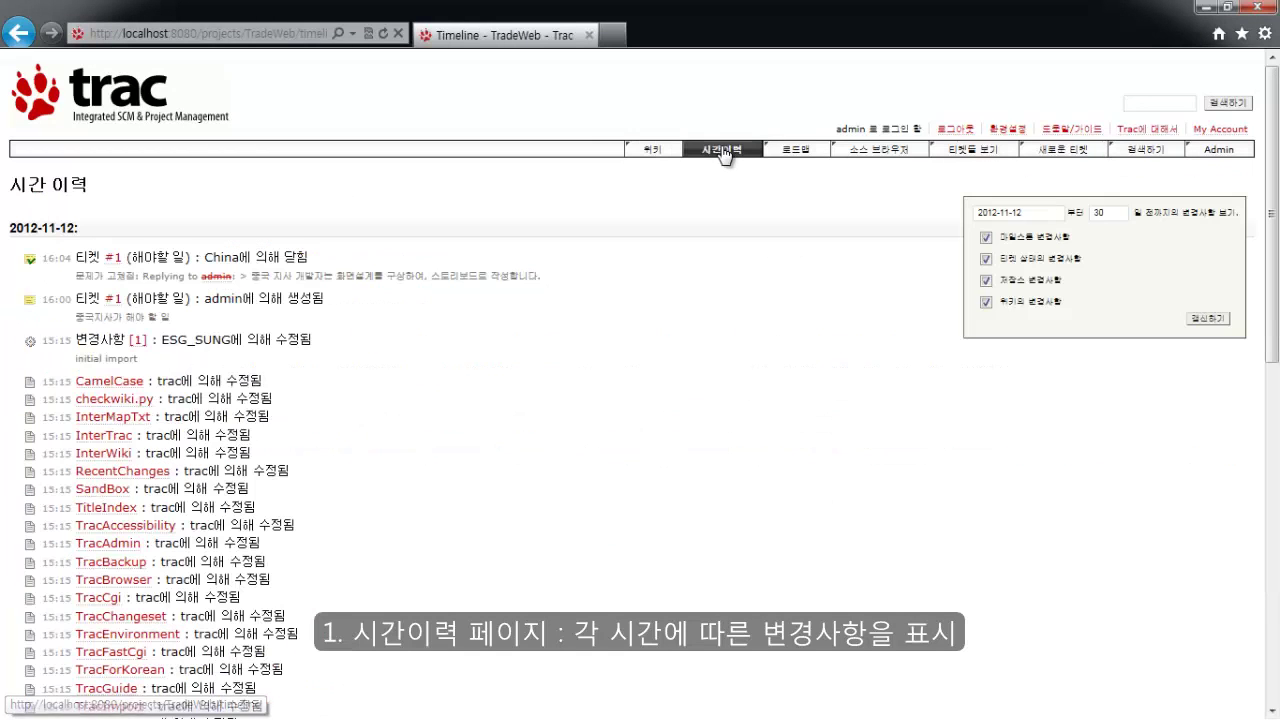
left_click(797, 152)
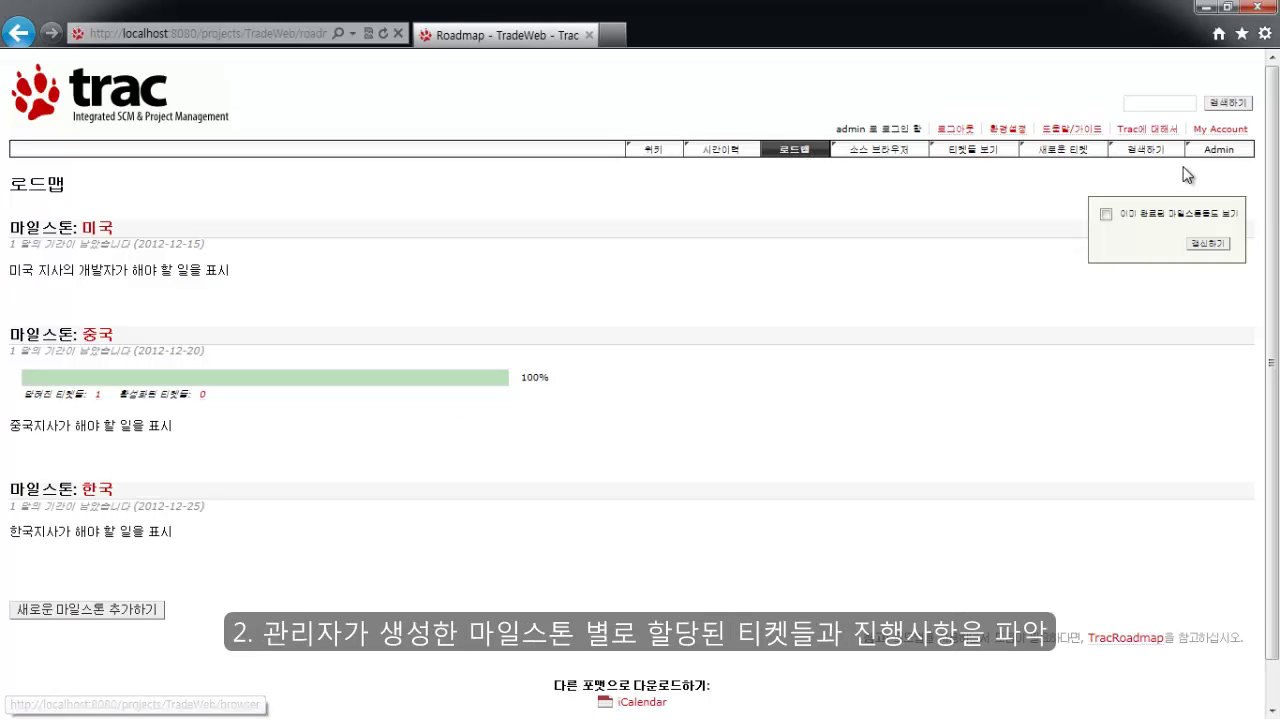
left_click(1213, 154)
scroll(166, 523, "down", 2)
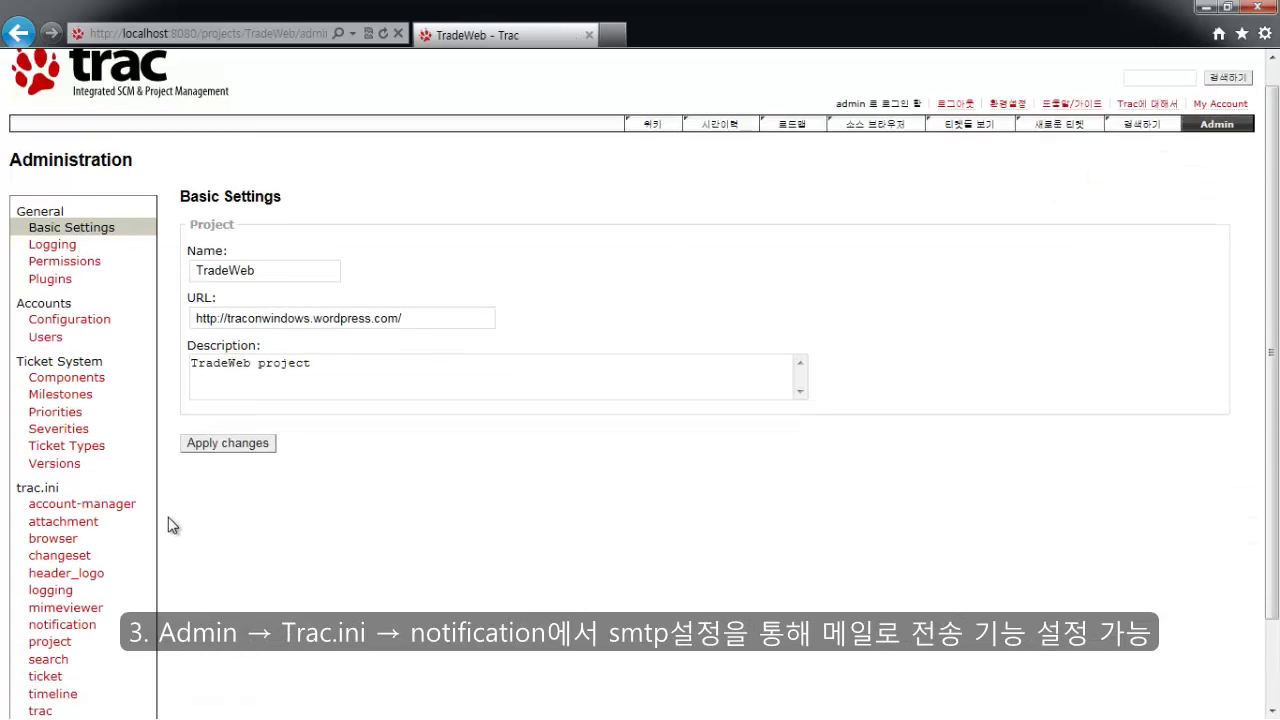
Show the trac.ini notification settings down to smtp_server localhost and smtp_port 25.
left_click(72, 528)
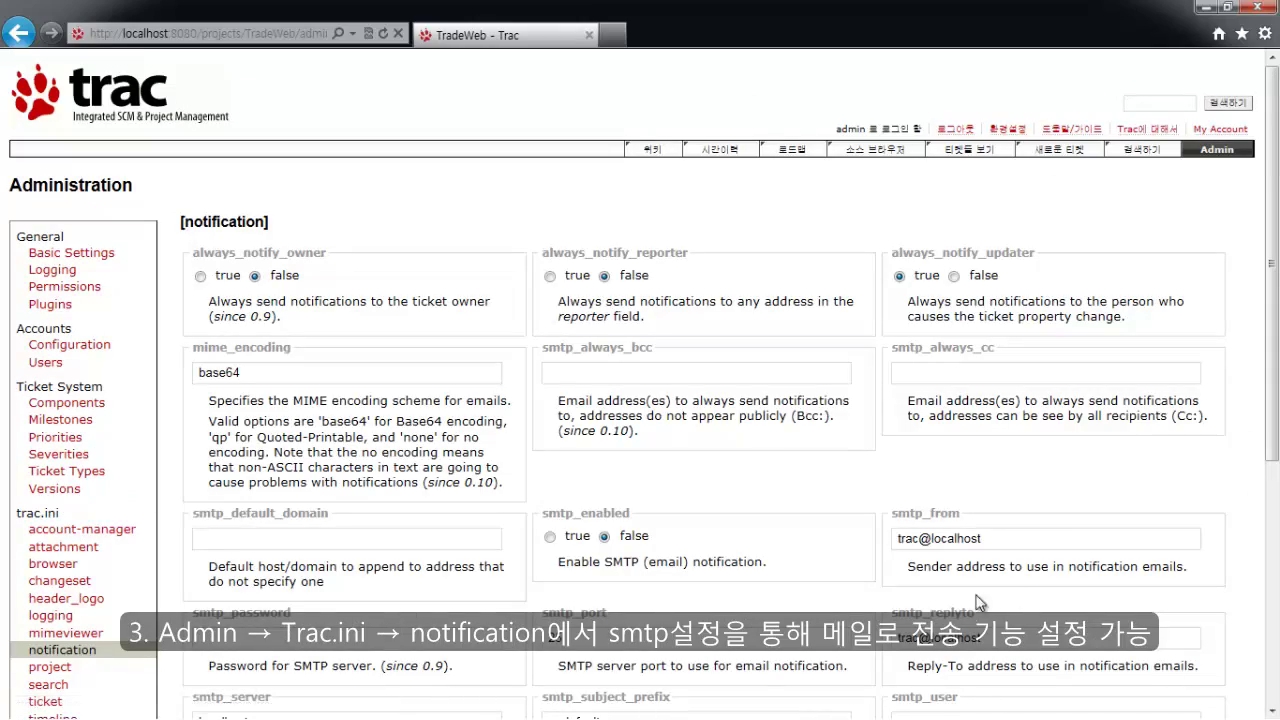
left_click_drag(1277, 315, 1270, 567)
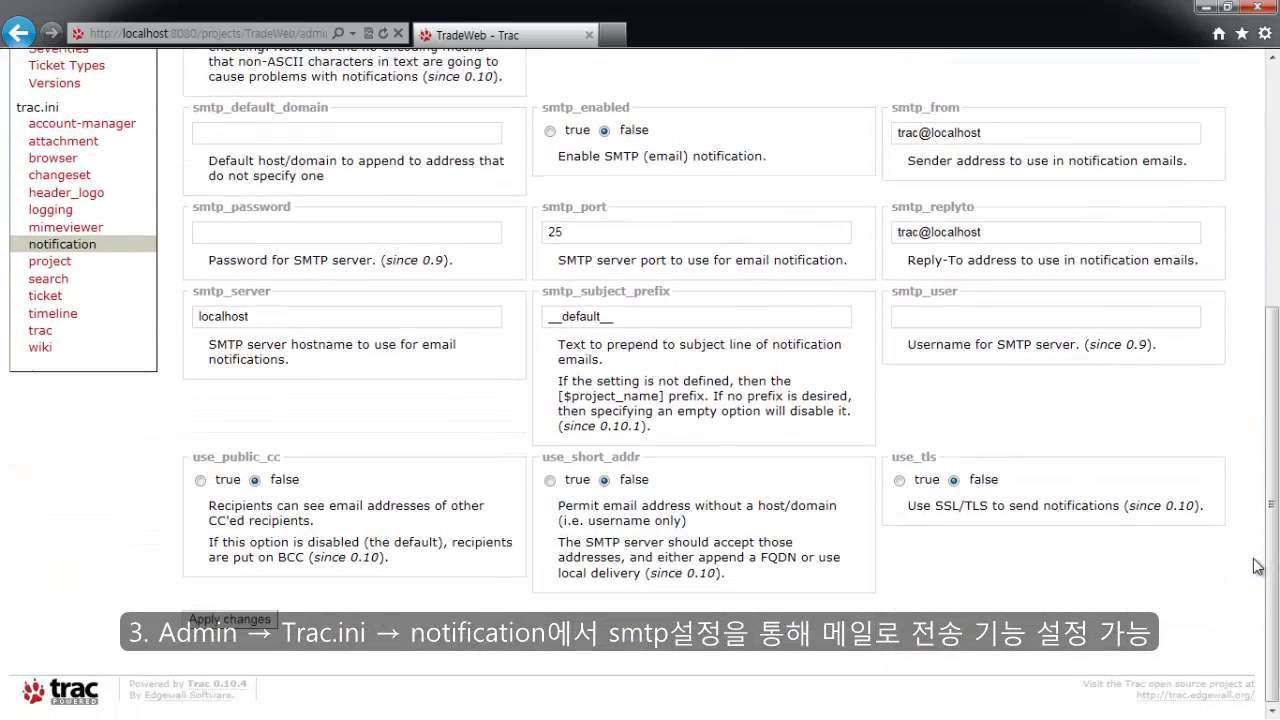